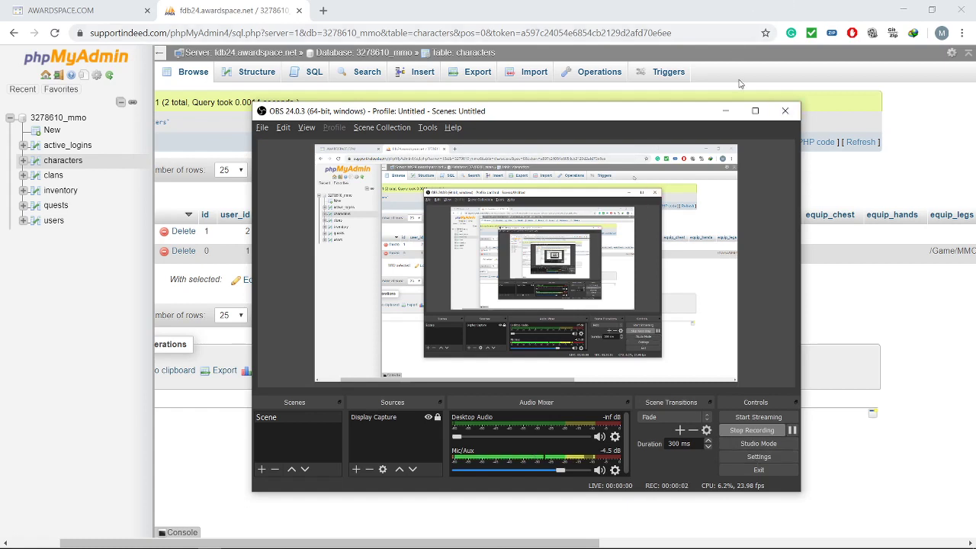
- Clear the recorder and browser from view and move the running MMO game window to the desktop's left half
{"action": "left_click", "coordinate": [725, 112]}
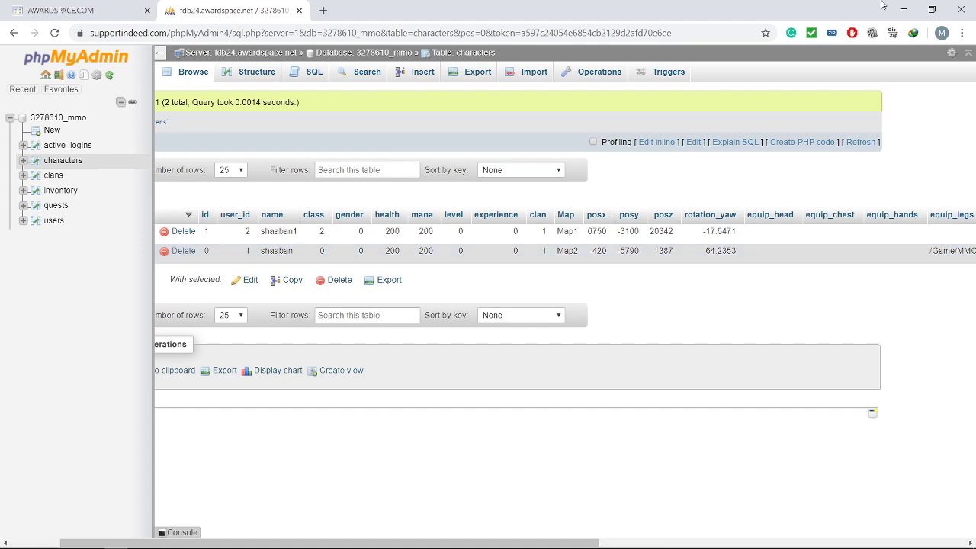
{"action": "key", "text": "super+d"}
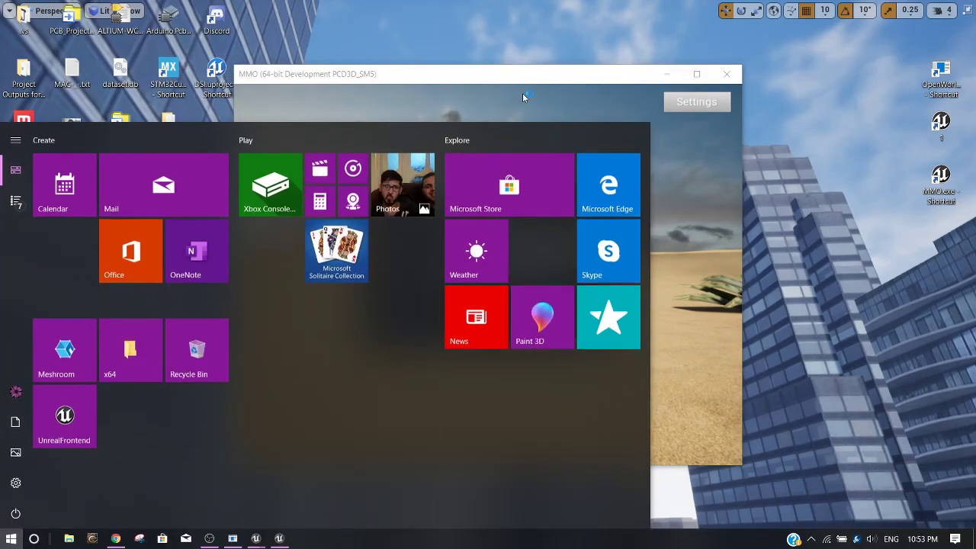
{"action": "left_click_drag", "start_coordinate": [507, 72], "coordinate": [275, 126]}
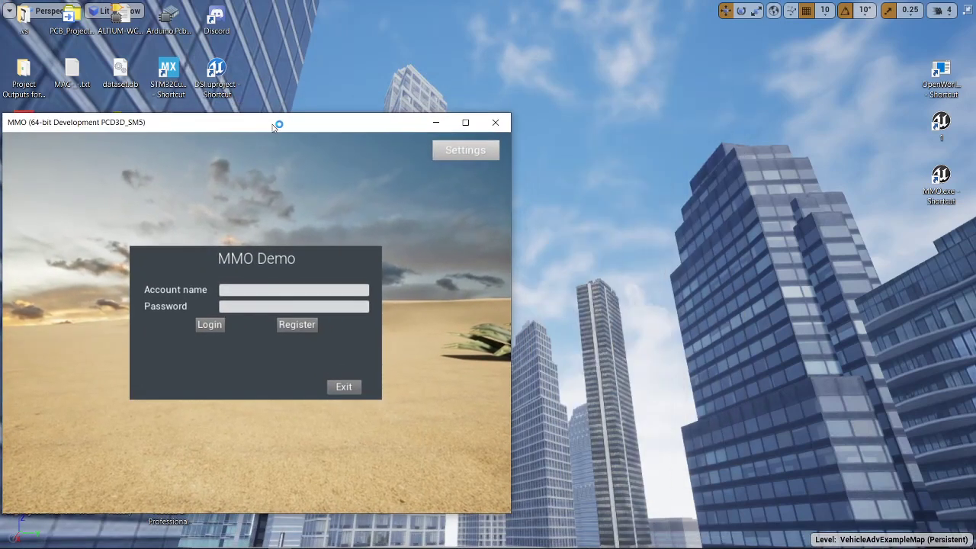
- Launch a second MMO client from the desktop and check the OpenWorldServer console, then minimize the console
{"action": "double_click", "coordinate": [936, 183]}
{"action": "right_click", "coordinate": [369, 540]}
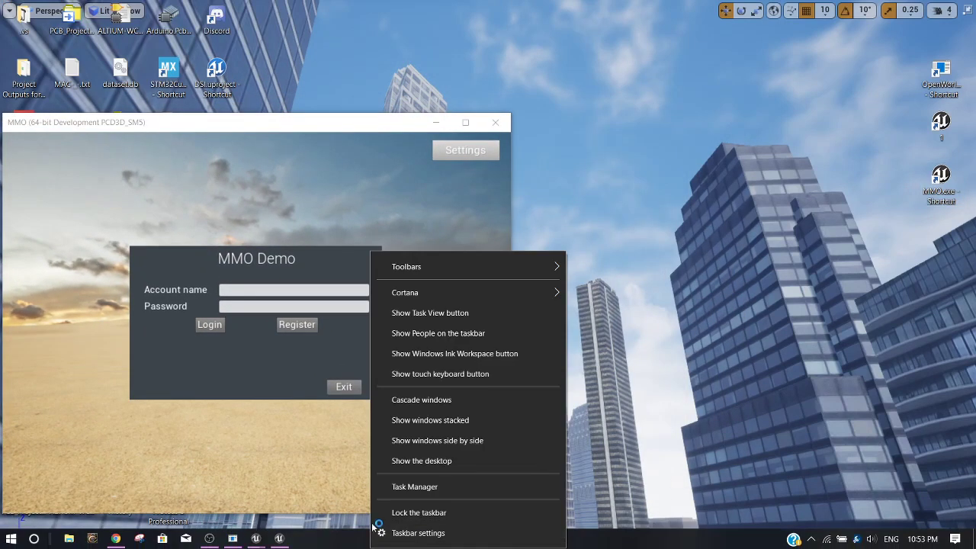
{"action": "left_click", "coordinate": [652, 414]}
{"action": "left_click", "coordinate": [232, 538]}
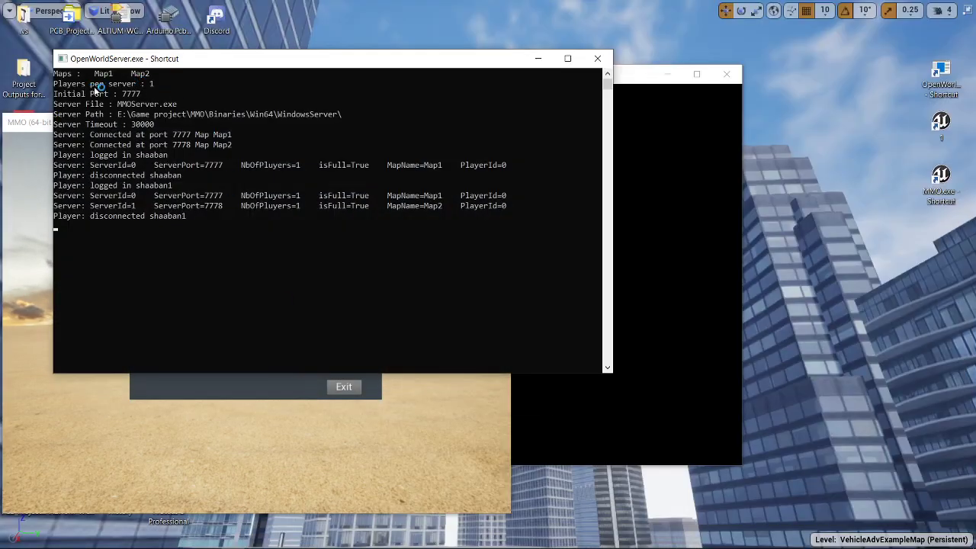
{"action": "left_click", "coordinate": [538, 58]}
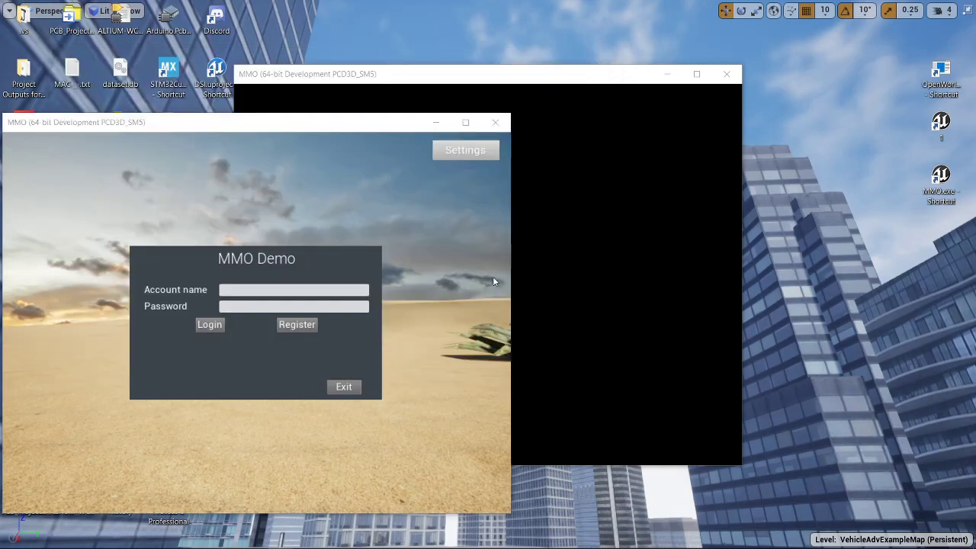
- Place the second MMO client window directly beside the first one so both login forms show
{"action": "key", "text": "super"}
{"action": "key", "text": "super"}
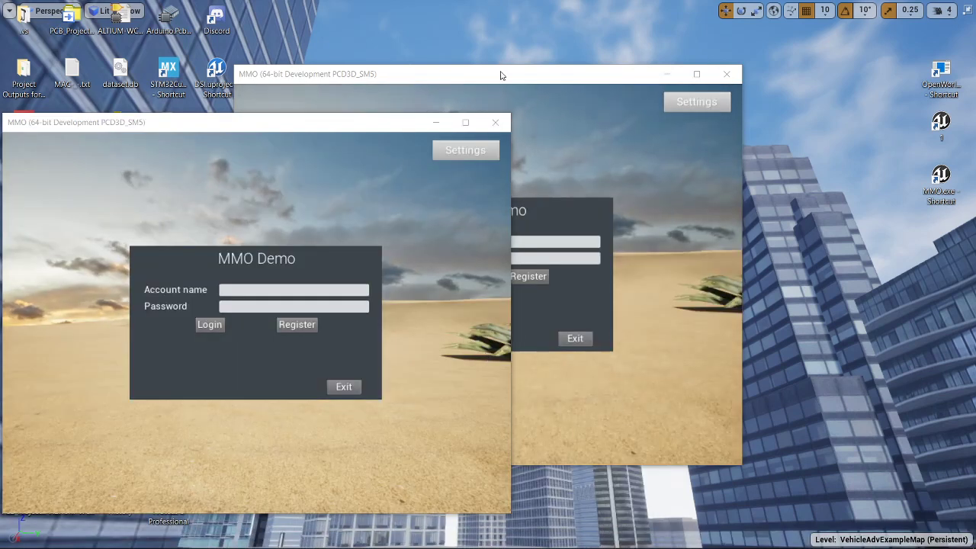
{"action": "left_click_drag", "start_coordinate": [500, 75], "coordinate": [784, 126]}
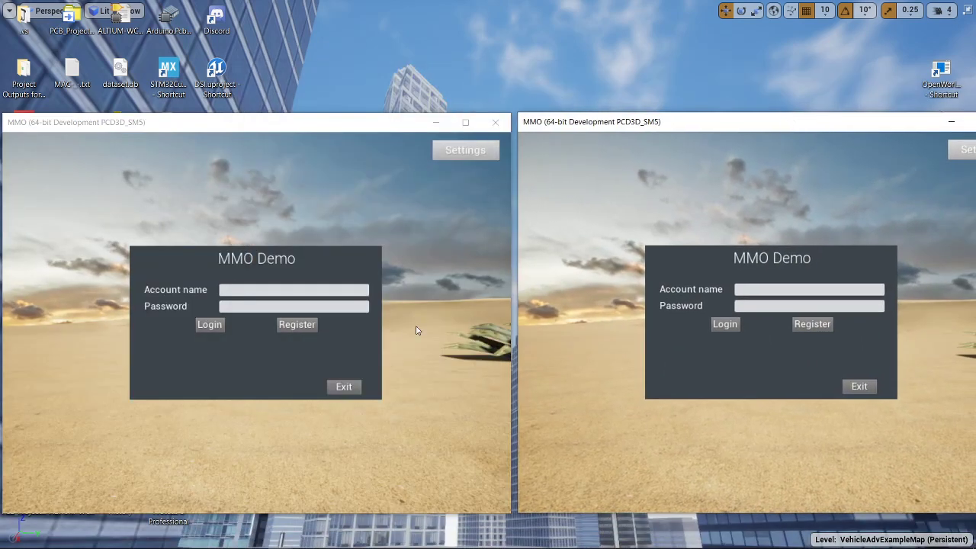
- Log in to the first game client with the first account name and its password
{"action": "left_click", "coordinate": [303, 289]}
{"action": "type", "text": "shaaban"}
{"action": "key", "text": "Tab"}
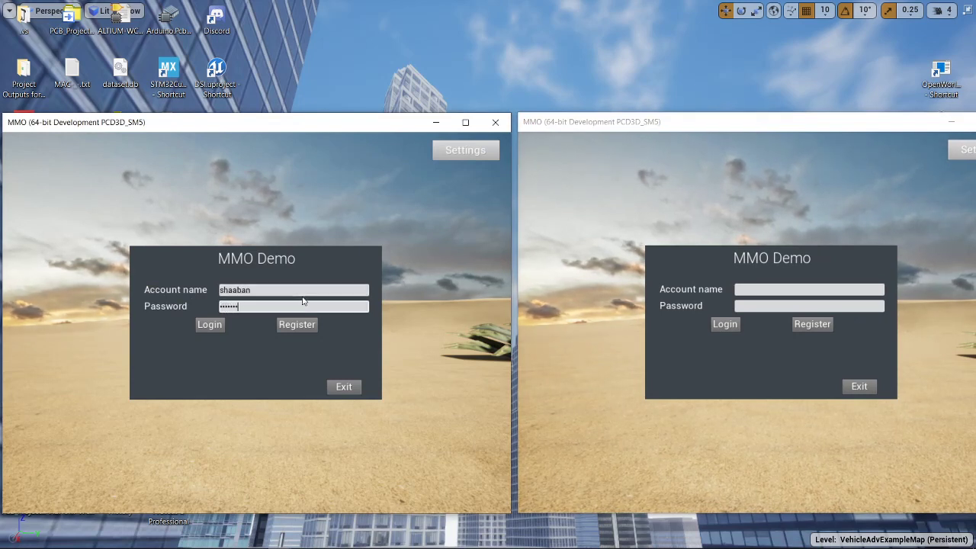
{"action": "key", "text": "Return"}
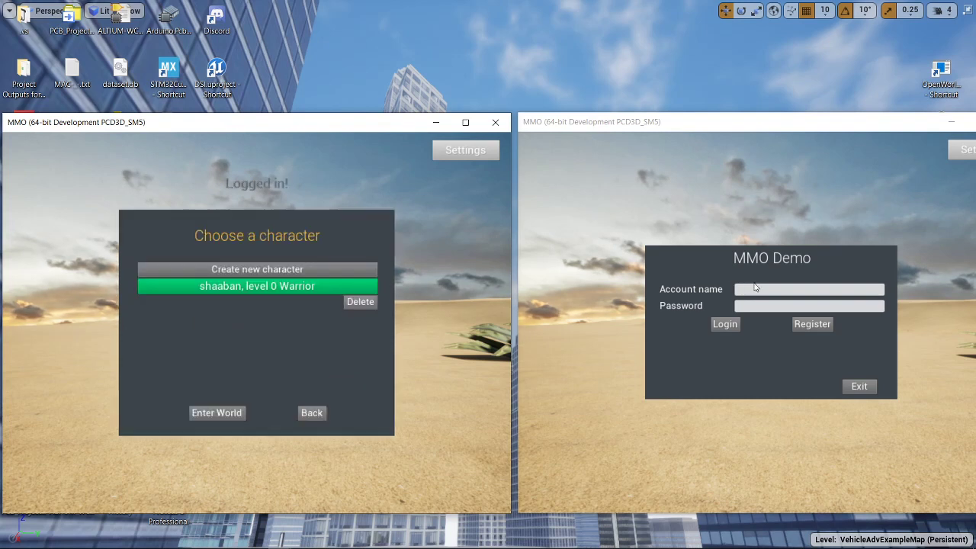
- Log in to the second client with the second account name and password, and enter the world with the first client's Warrior
{"action": "left_click", "coordinate": [757, 289]}
{"action": "type", "text": "shaaban"}
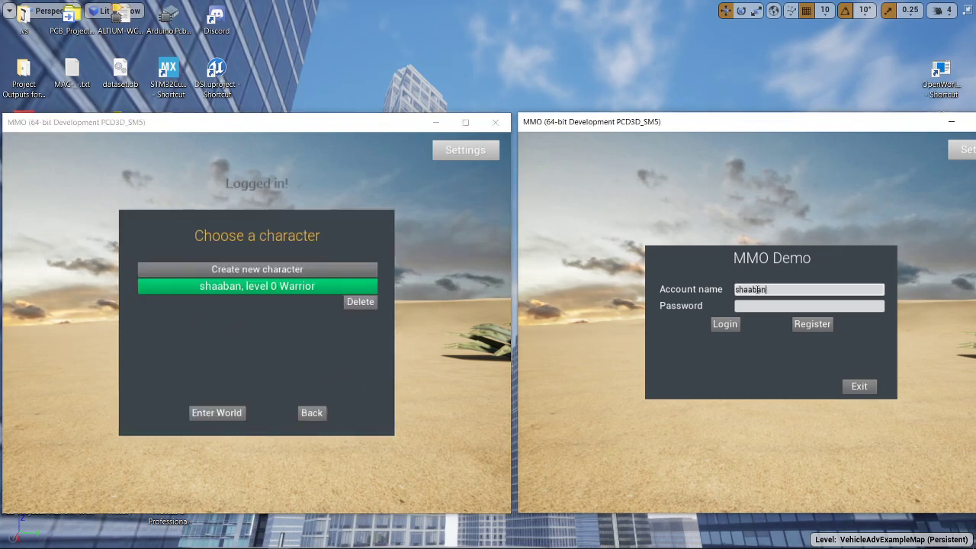
{"action": "type", "text": "1"}
{"action": "key", "text": "Tab"}
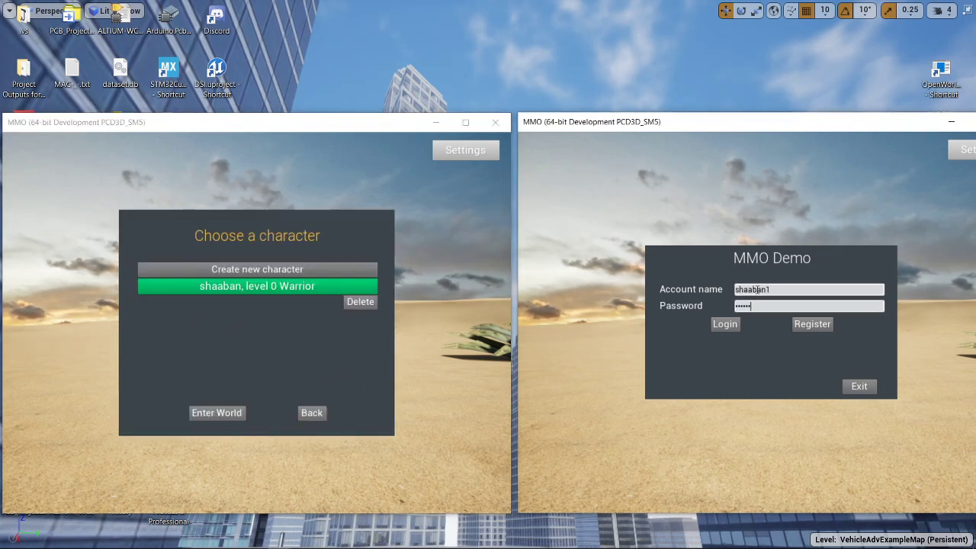
{"action": "left_click", "coordinate": [724, 324]}
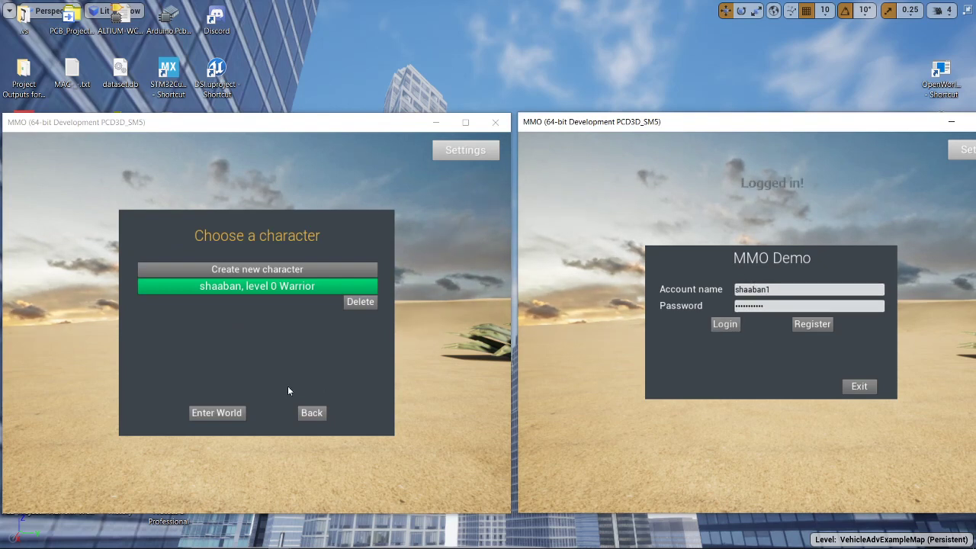
{"action": "left_click", "coordinate": [217, 412]}
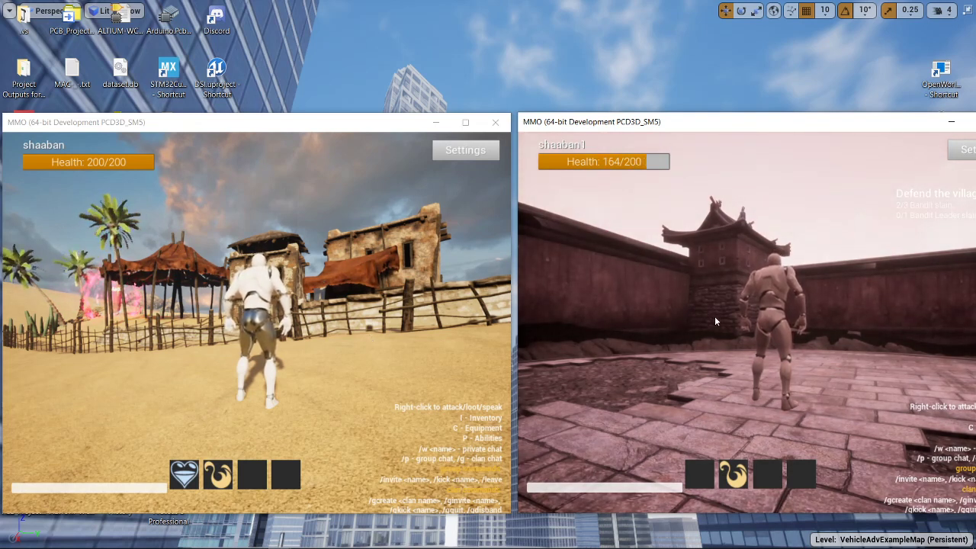
- Invite the second client's character to a group with the /invite chat command and accept the invitation in the second client
{"action": "left_click", "coordinate": [106, 485]}
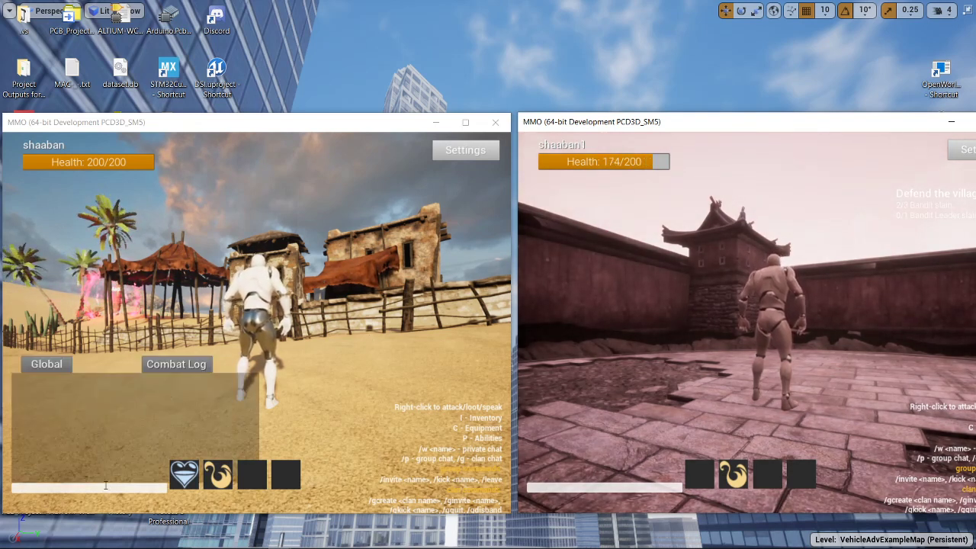
{"action": "left_click", "coordinate": [106, 486]}
{"action": "type", "text": "/"}
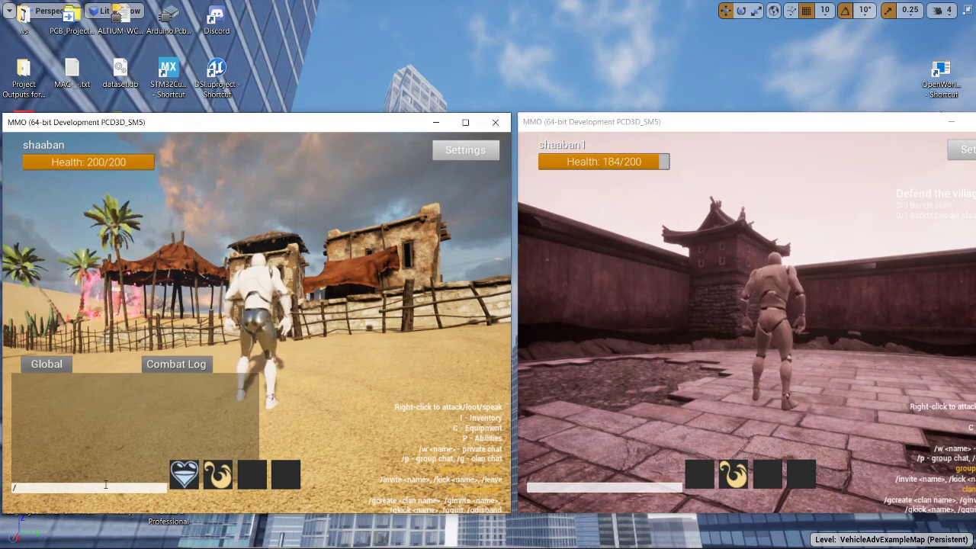
{"action": "type", "text": "invi"}
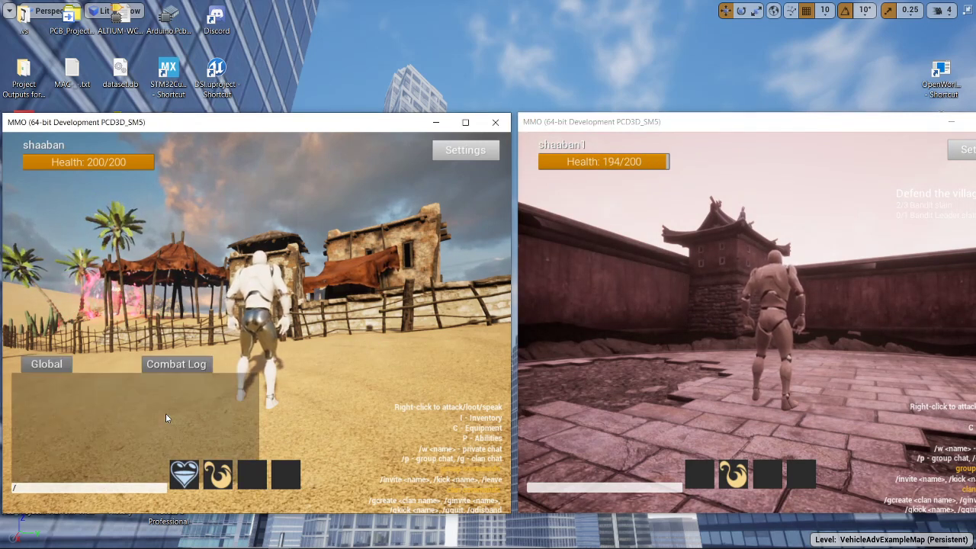
{"action": "type", "text": "te s"}
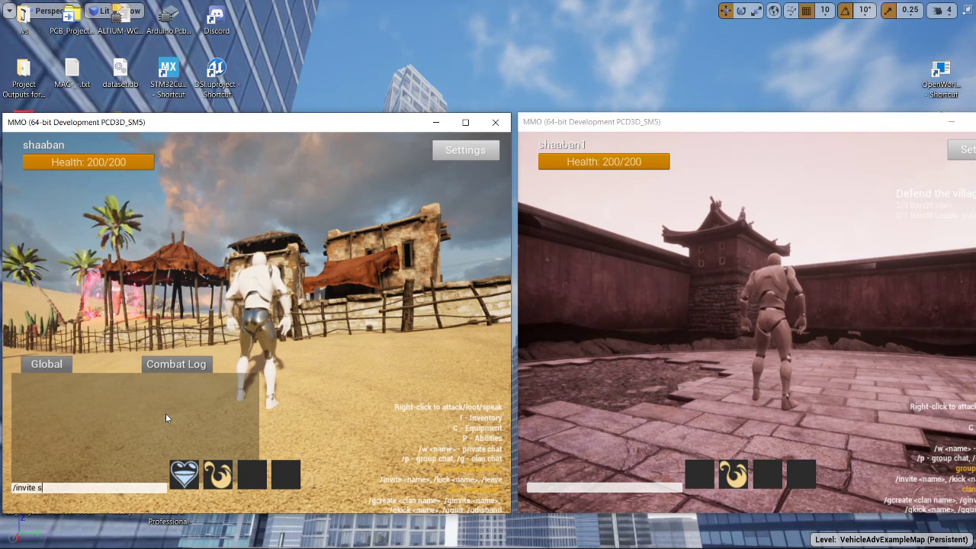
{"action": "type", "text": "haaban1"}
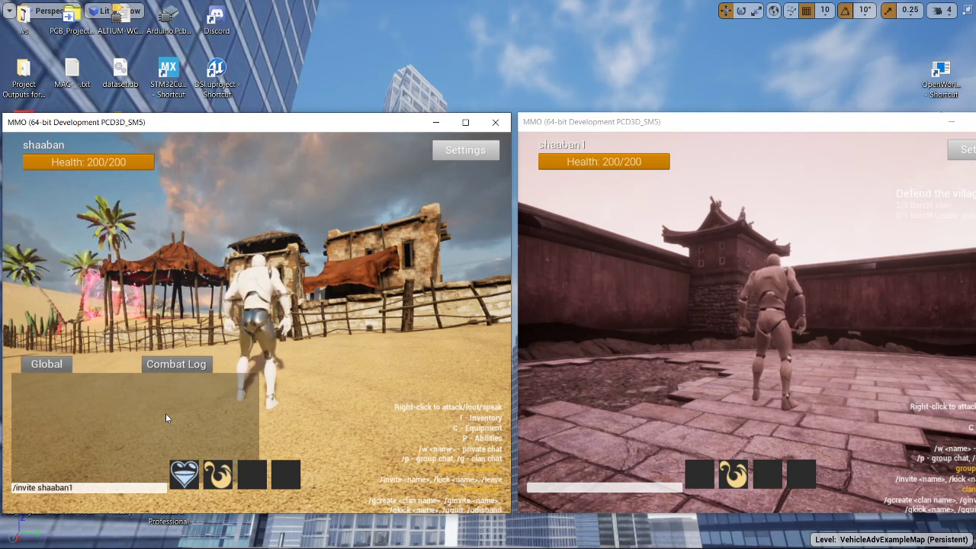
{"action": "key", "text": "Return"}
{"action": "left_click", "coordinate": [734, 292]}
{"action": "left_click", "coordinate": [733, 287]}
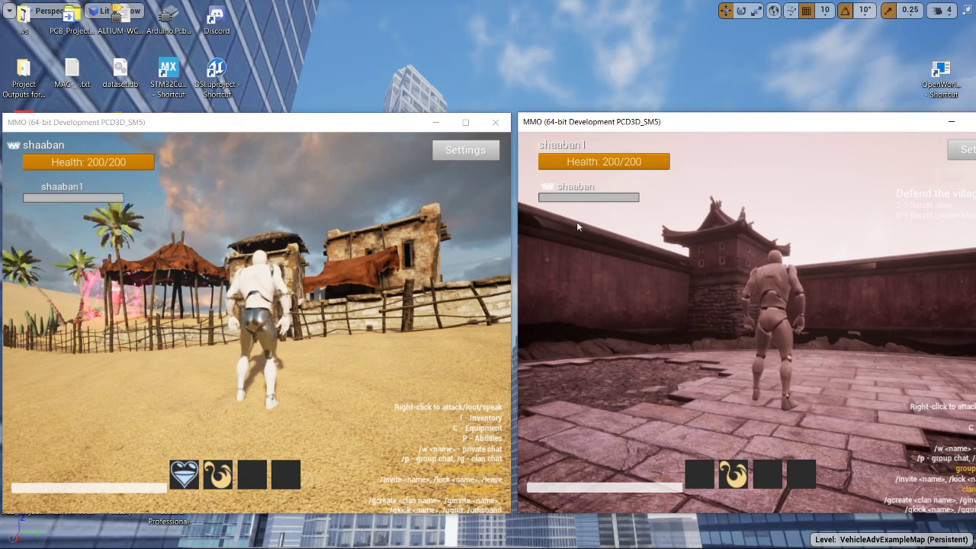
- Run the first client's character through the desert into the Map2 portal, minimize the server console and look around the courtyard
{"action": "left_click", "coordinate": [355, 311]}
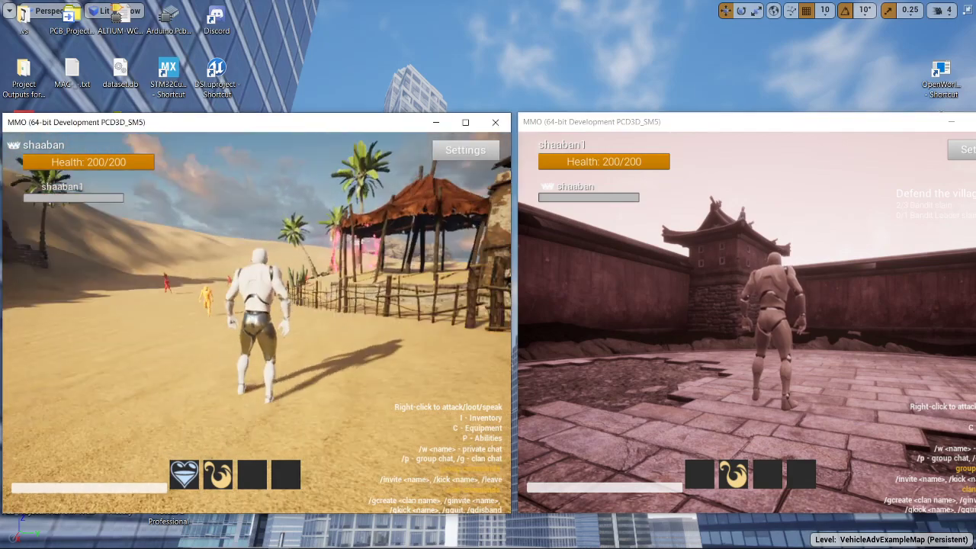
{"action": "key", "text": "w"}
{"action": "key", "text": "w"}
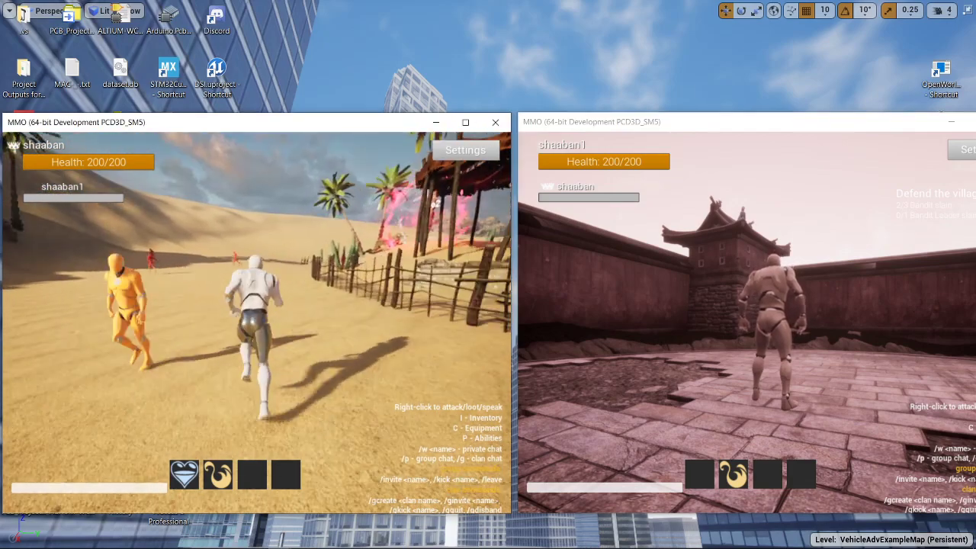
{"action": "key", "text": "w"}
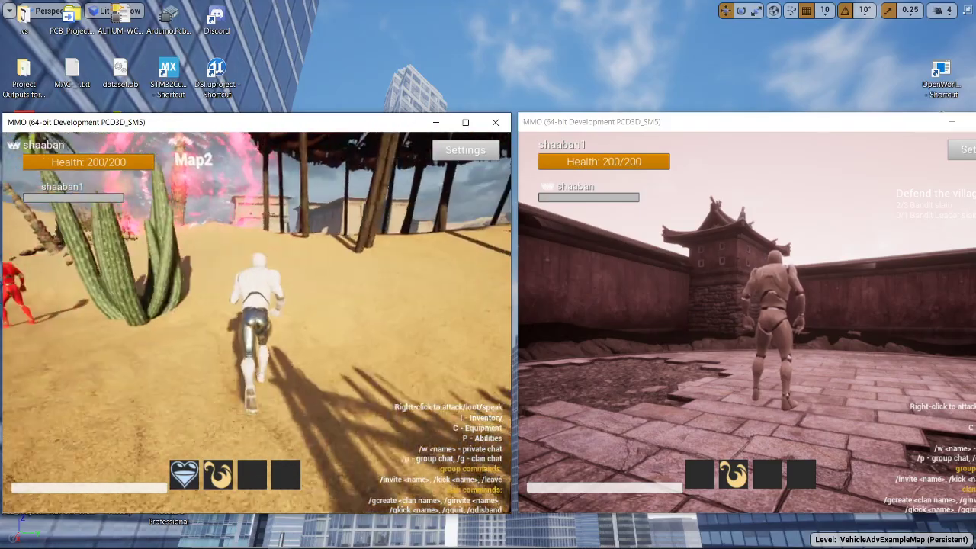
{"action": "key", "text": "w"}
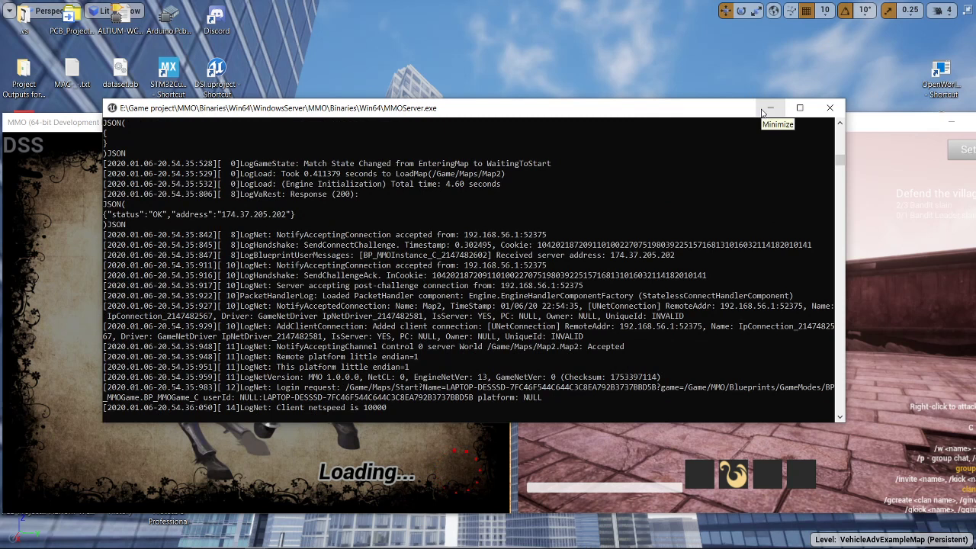
{"action": "left_click", "coordinate": [764, 110]}
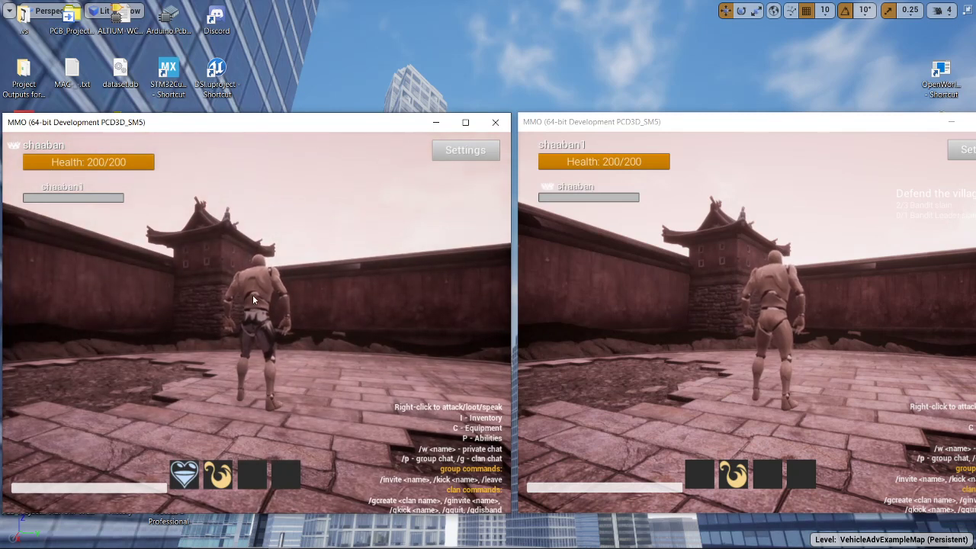
{"action": "left_click_drag", "start_coordinate": [253, 300], "coordinate": [2, 244]}
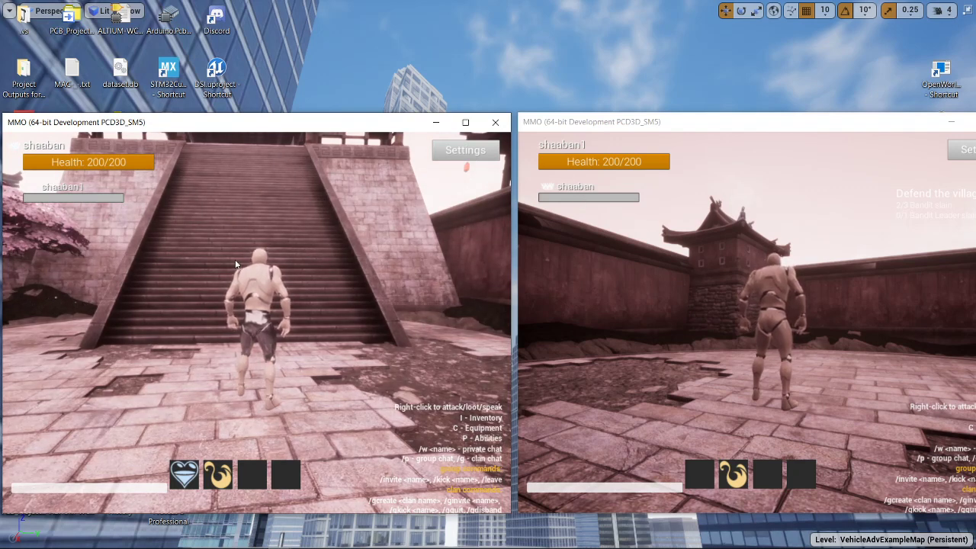
- Run the second client's character over the bridge into the Dungeon1 portal, minimize the server console and look around the arena
{"action": "left_click_drag", "start_coordinate": [725, 280], "coordinate": [854, 293]}
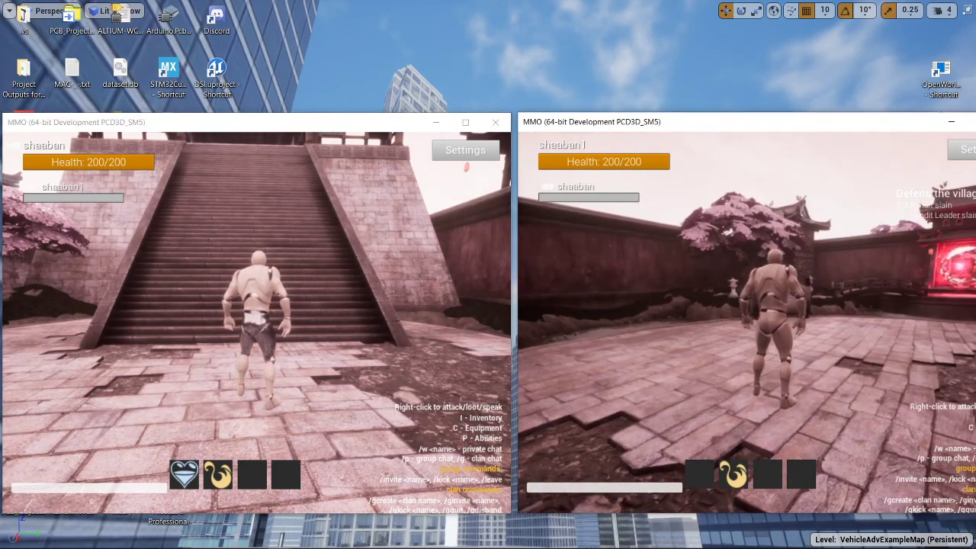
{"action": "key", "text": "w"}
{"action": "key", "text": "w"}
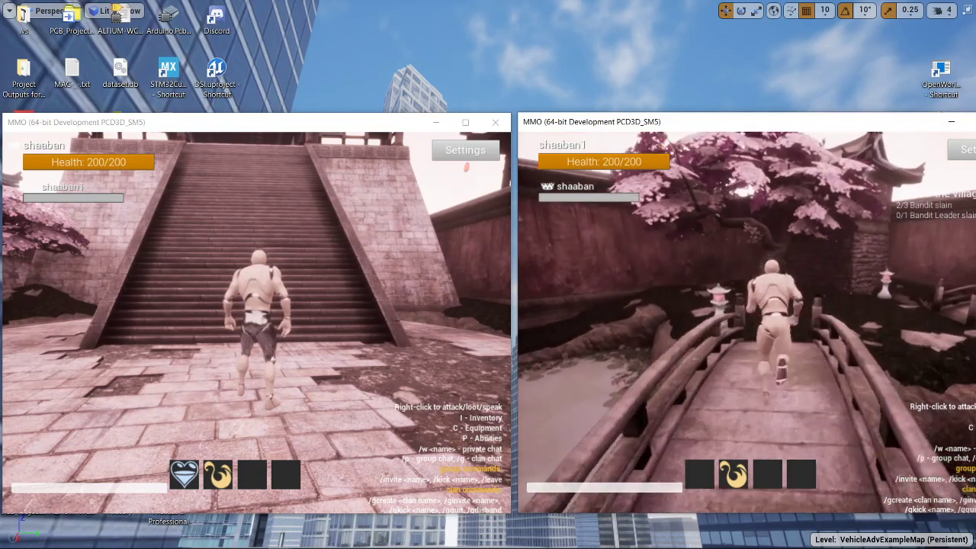
{"action": "key", "text": "w"}
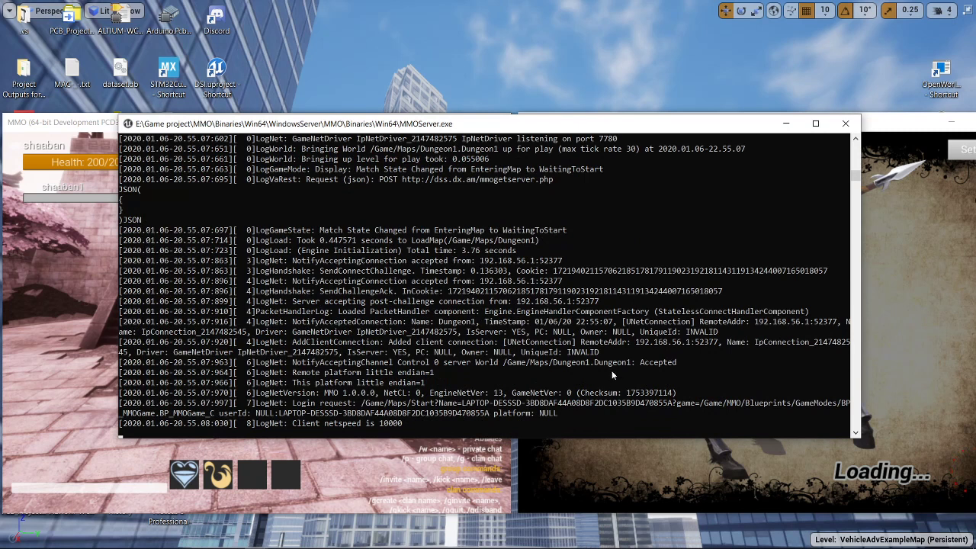
{"action": "left_click", "coordinate": [786, 124]}
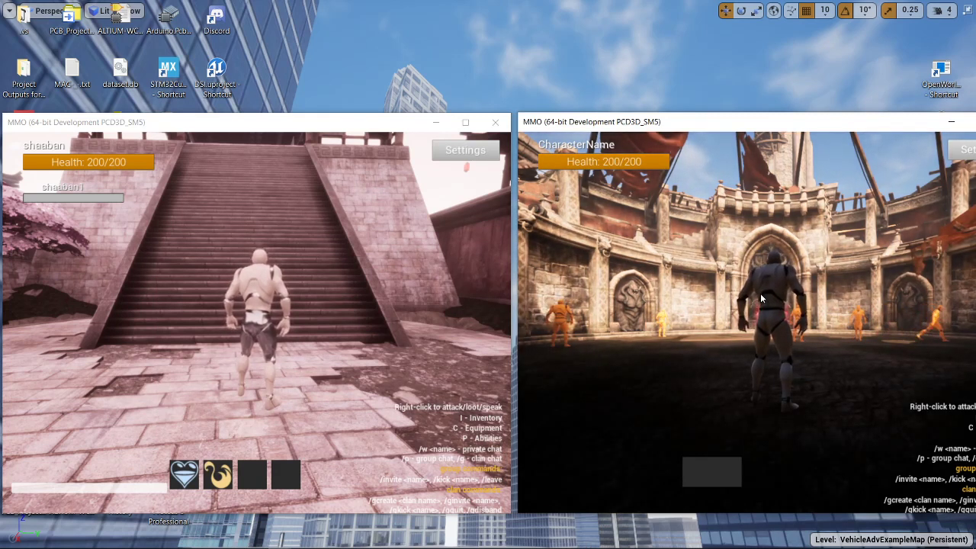
{"action": "left_click_drag", "start_coordinate": [749, 282], "coordinate": [847, 309]}
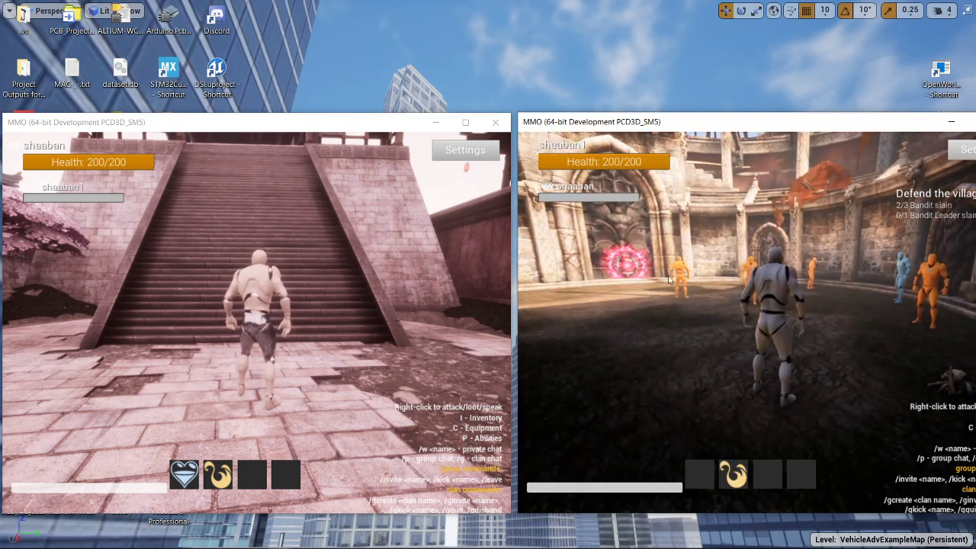
- Run the first client's character across the courtyard into the glowing red portal to join the second character in the dungeon
{"action": "left_click", "coordinate": [257, 319]}
{"action": "left_click_drag", "start_coordinate": [257, 319], "coordinate": [145, 316]}
{"action": "key", "text": "w"}
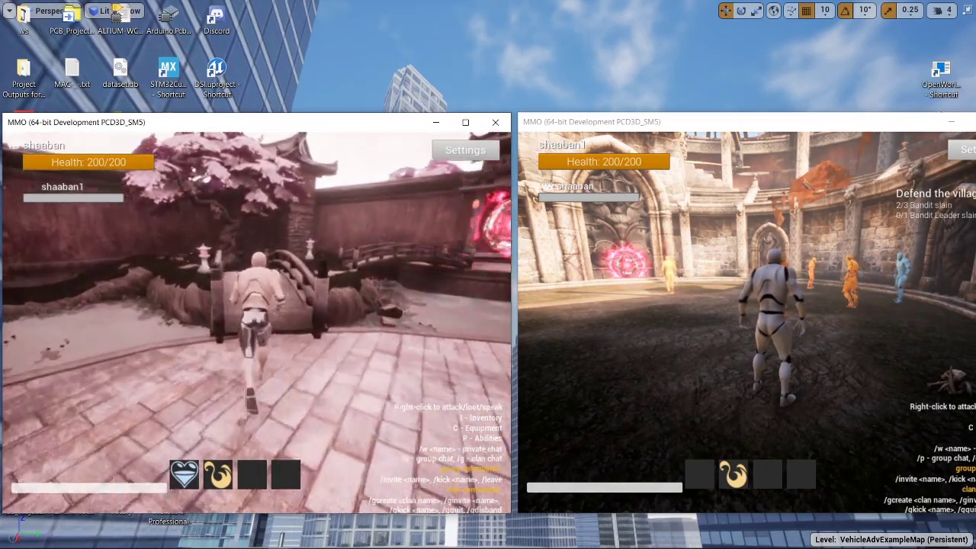
{"action": "left_click_drag", "start_coordinate": [257, 319], "coordinate": [313, 320]}
{"action": "key", "text": "w"}
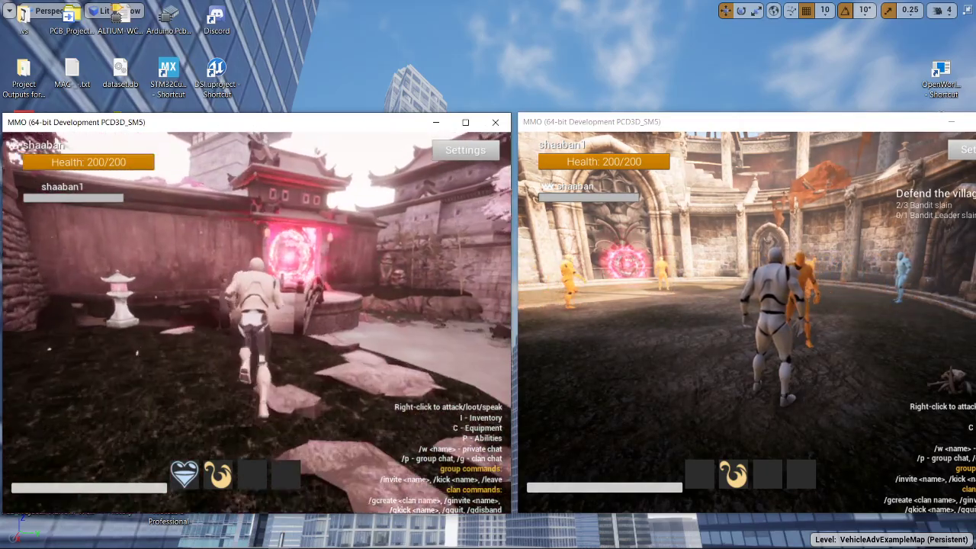
{"action": "key", "text": "w"}
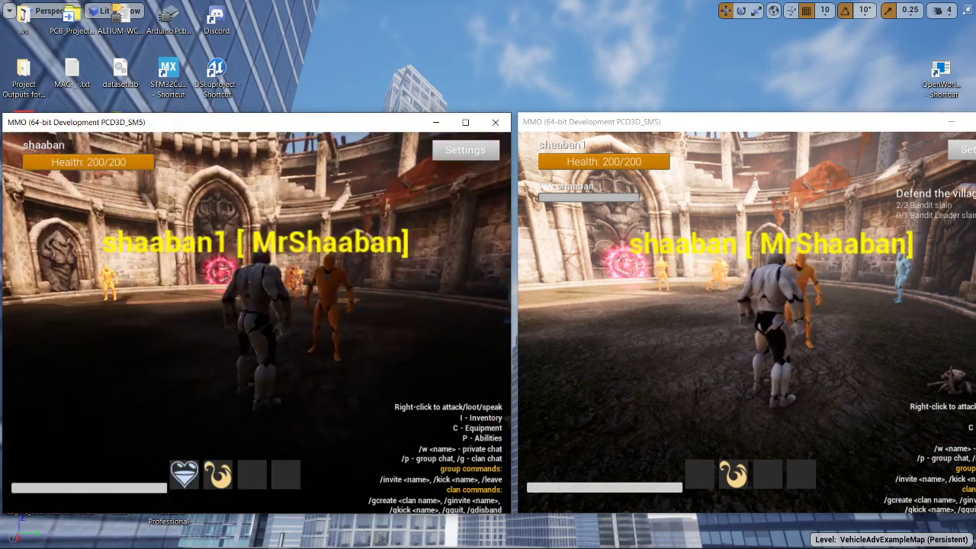
- Move the first client's character away from the second character inside the dungeon arena
{"action": "key", "text": "a"}
{"action": "key", "text": "w"}
{"action": "key", "text": "w"}
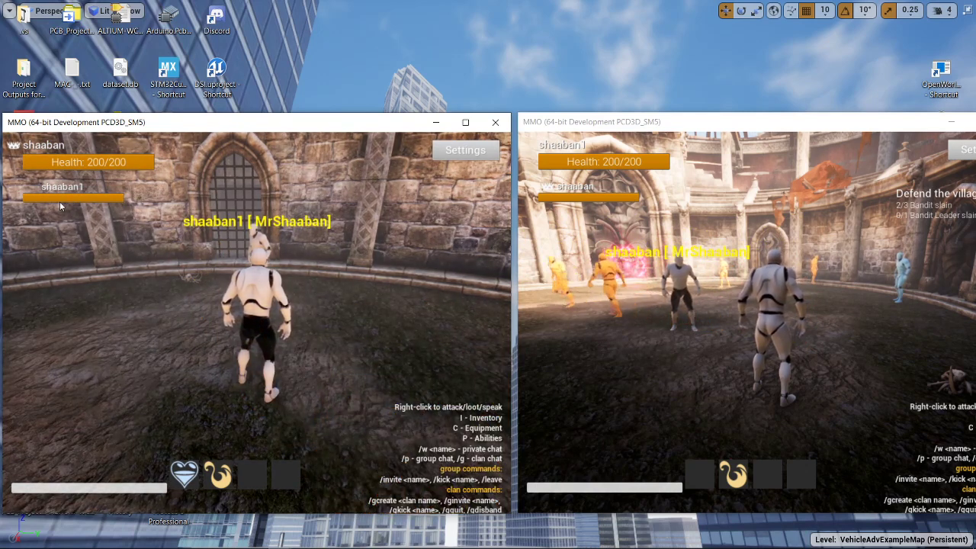
- Run the first client's character to the nearest bandit in the dungeon, attack it until it falls, and look around the arena
{"action": "left_click_drag", "start_coordinate": [285, 240], "coordinate": [152, 240]}
{"action": "key", "text": "w"}
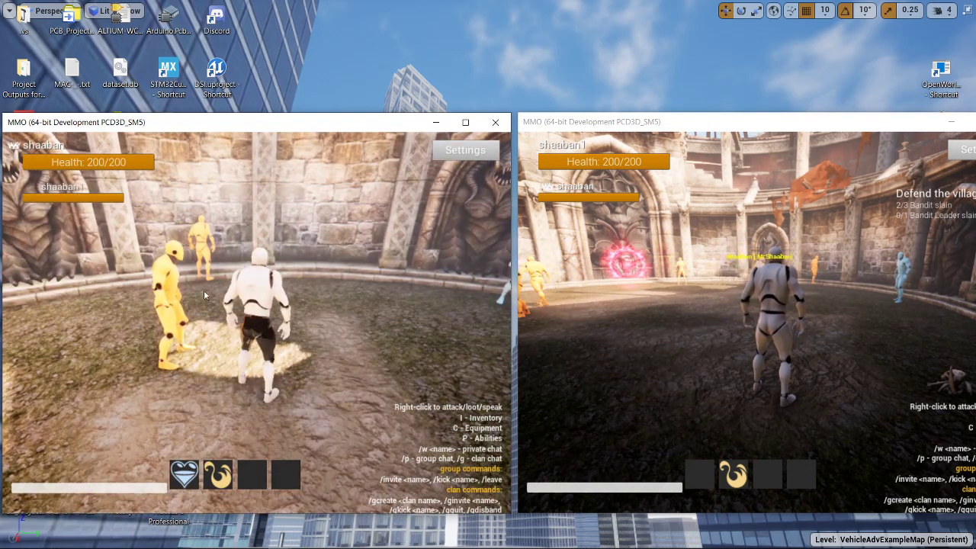
{"action": "right_click", "coordinate": [166, 305]}
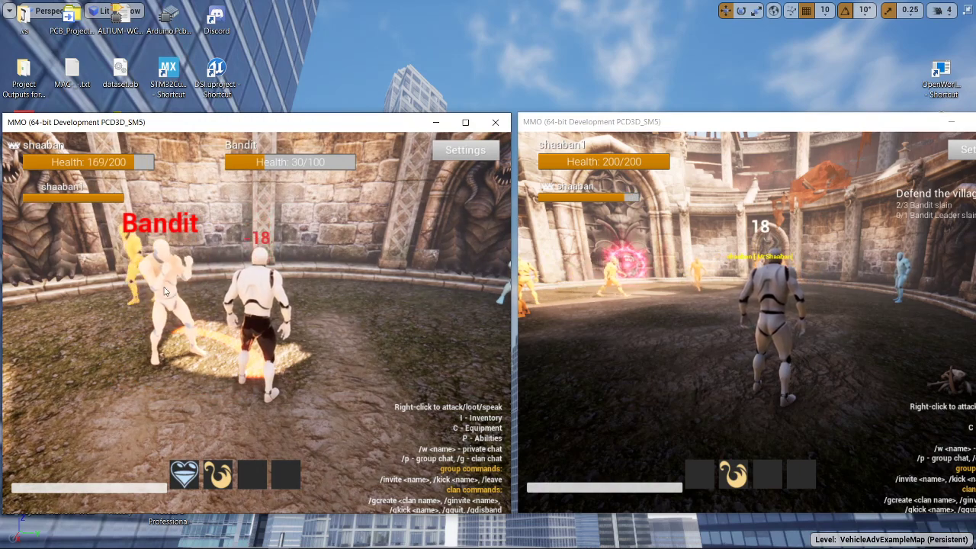
{"action": "left_click_drag", "start_coordinate": [168, 292], "coordinate": [246, 317]}
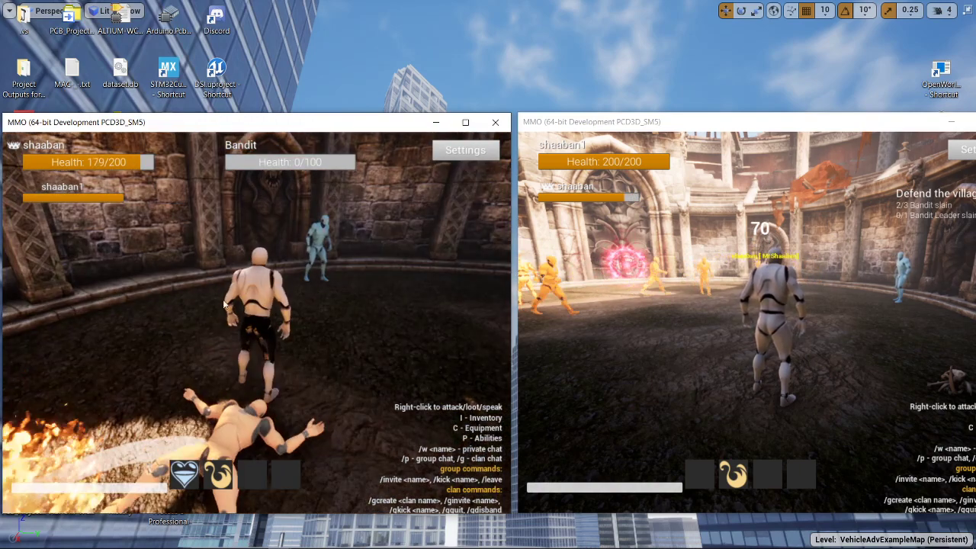
- Run the second client's character across the arena into the glowing red portal to leave the dungeon
{"action": "left_click_drag", "start_coordinate": [699, 280], "coordinate": [674, 293]}
{"action": "key", "text": "w"}
{"action": "key", "text": "w"}
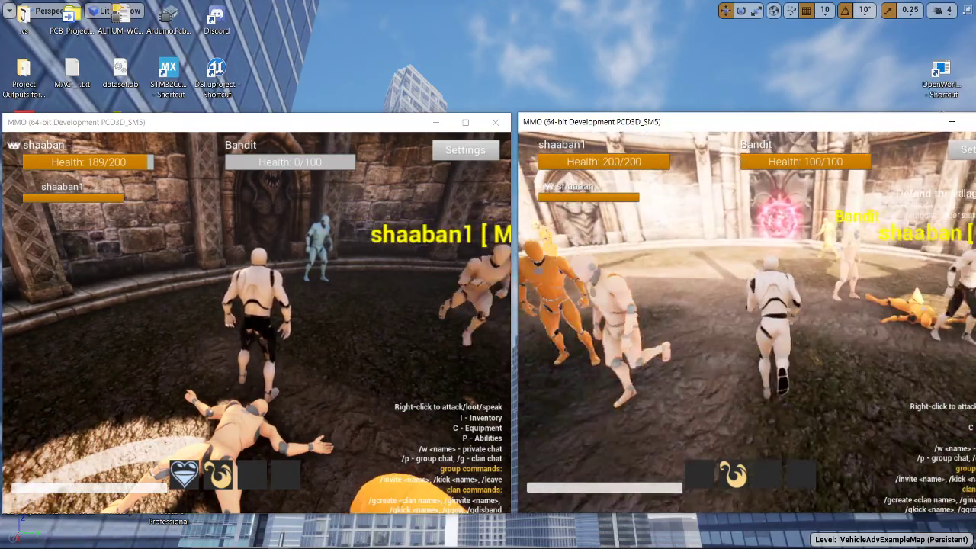
{"action": "key", "text": "w"}
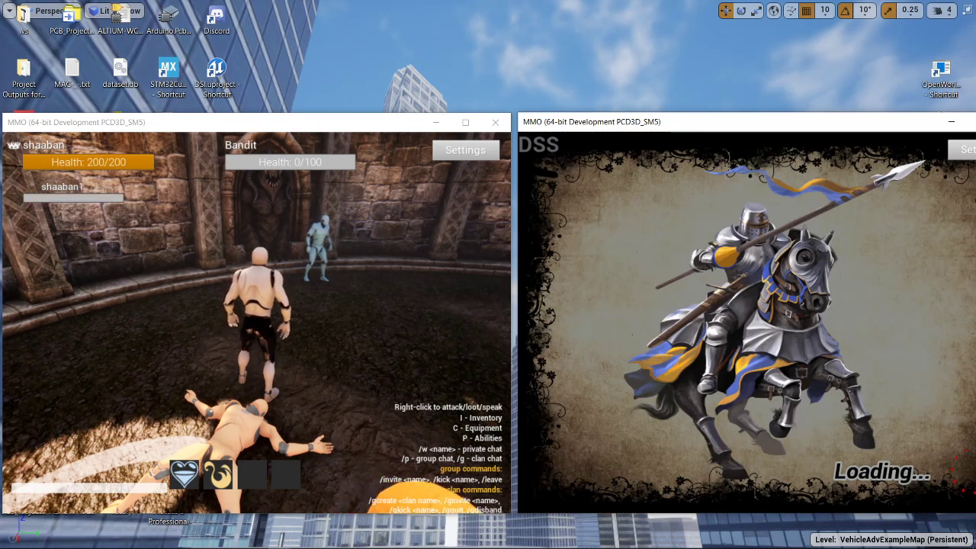
{"action": "key", "text": "super"}
{"action": "left_click", "coordinate": [576, 55]}
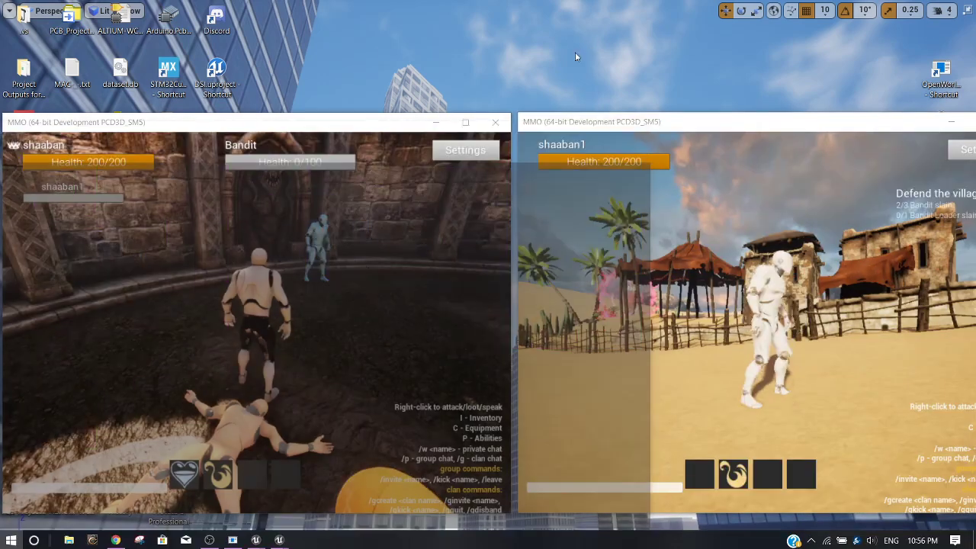
- Run the first client's character into the same dungeon exit portal and minimize the new Map1 server console
{"action": "left_click", "coordinate": [388, 238]}
{"action": "left_click_drag", "start_coordinate": [388, 238], "coordinate": [504, 237]}
{"action": "key", "text": "w"}
{"action": "key", "text": "w"}
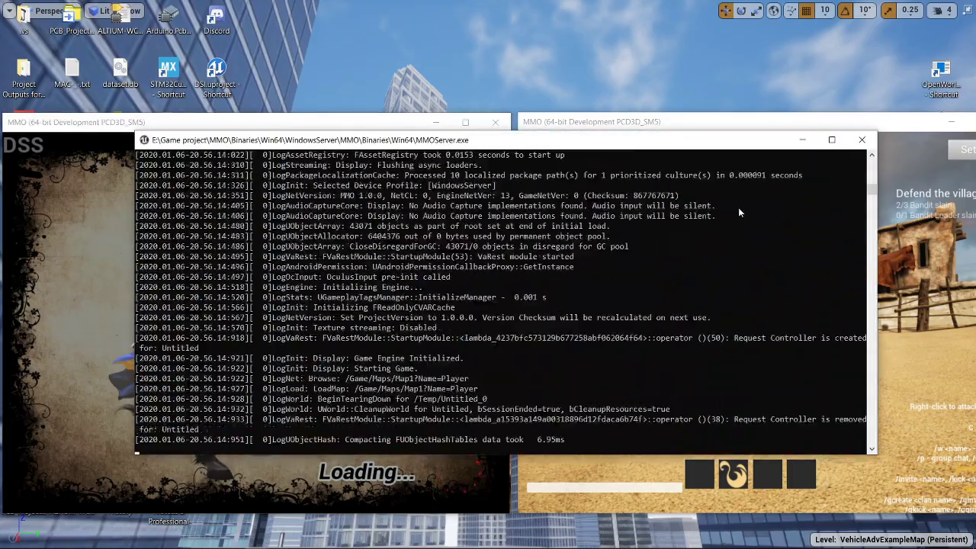
{"action": "left_click", "coordinate": [802, 140]}
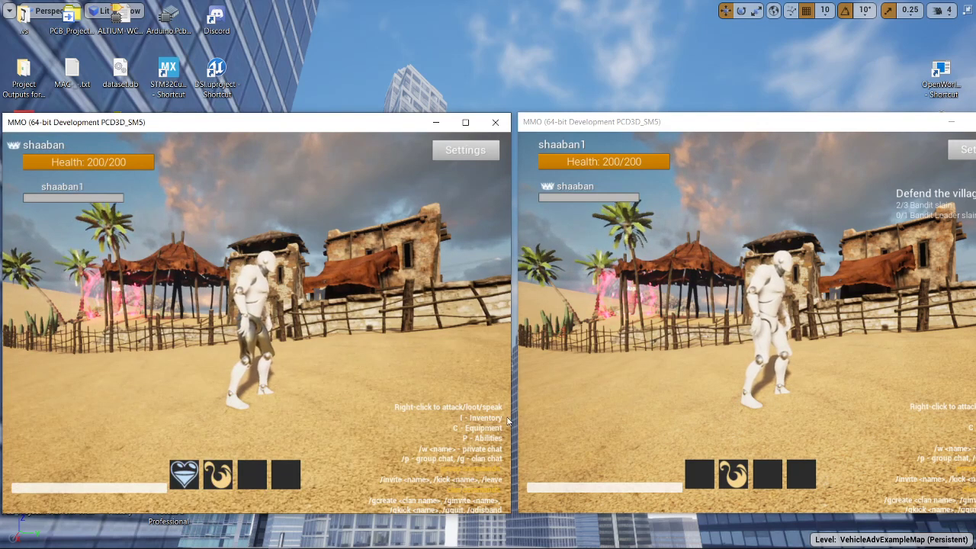
- Bring up the first MMOServer console, look back through its connection and character-save log, and minimize it
{"action": "mouse_move", "coordinate": [351, 529]}
{"action": "mouse_move", "coordinate": [289, 540]}
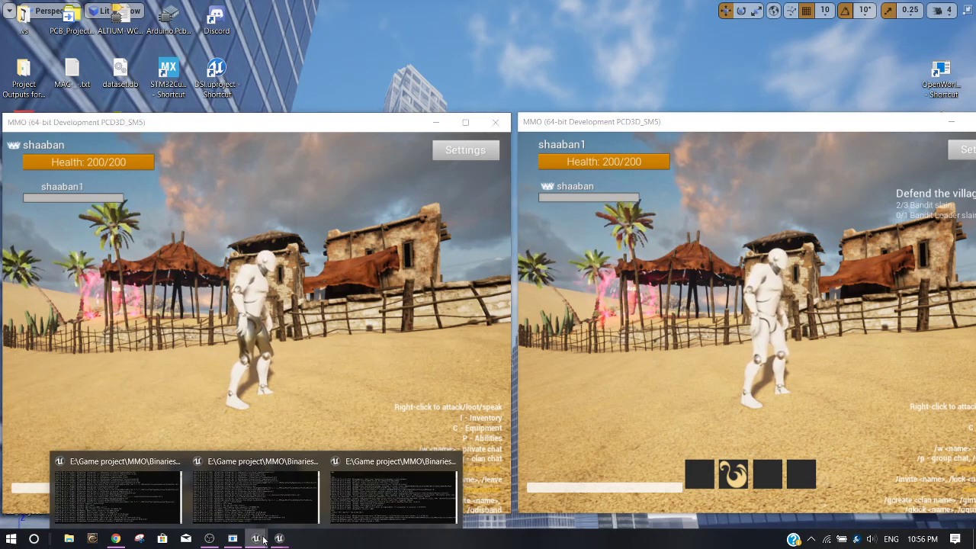
{"action": "mouse_move", "coordinate": [124, 481]}
{"action": "left_click", "coordinate": [124, 481]}
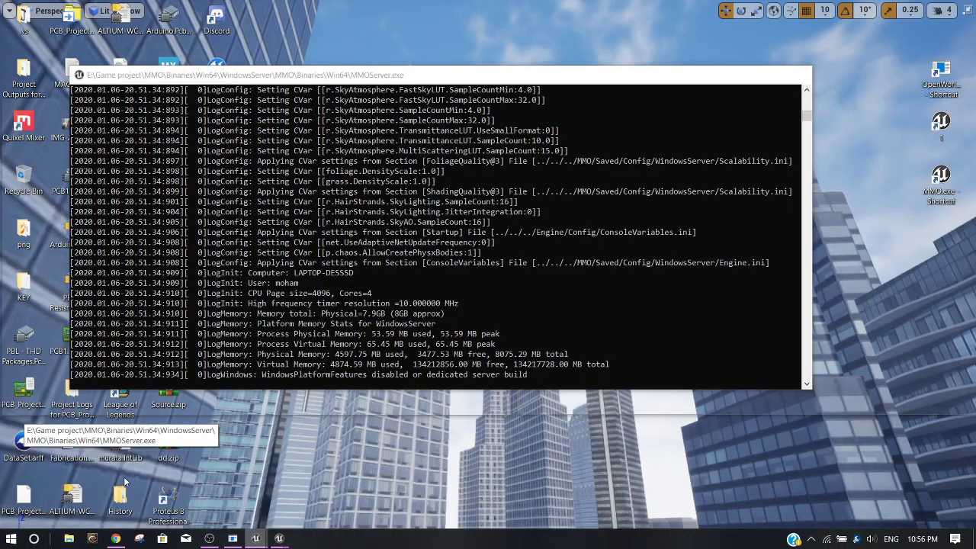
{"action": "scroll", "coordinate": [534, 341], "scroll_direction": "up", "scroll_amount": 20}
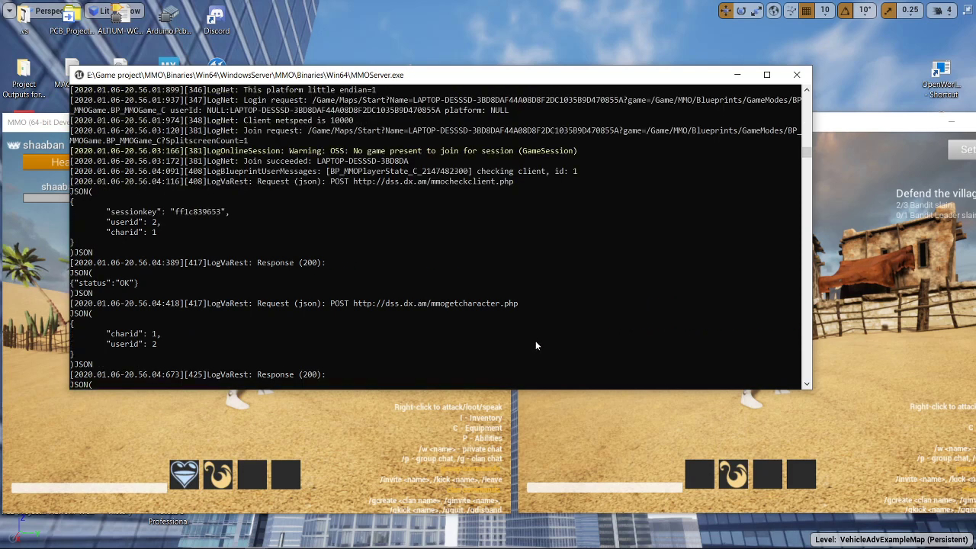
{"action": "scroll", "coordinate": [547, 348], "scroll_direction": "up", "scroll_amount": 20}
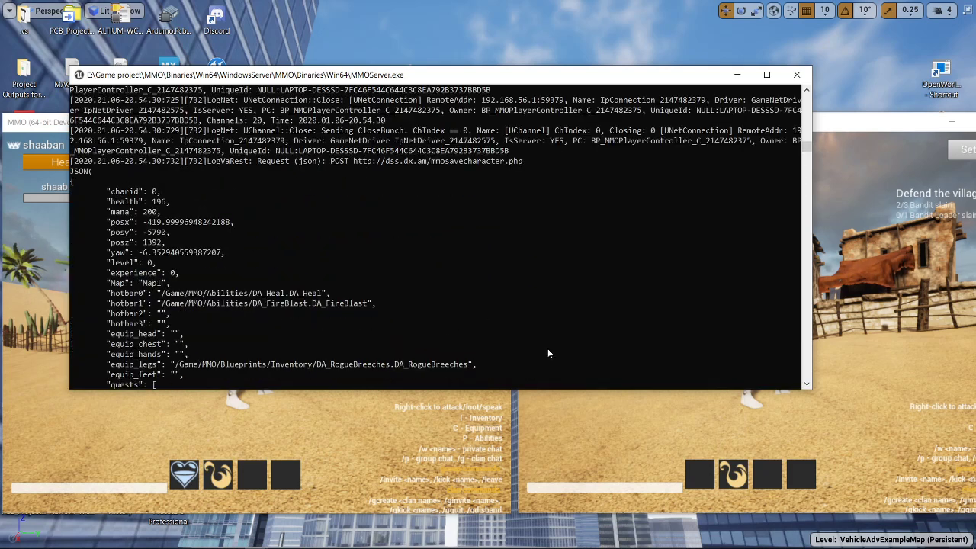
{"action": "left_click", "coordinate": [737, 75]}
- Bring up the second MMOServer console, look back through its log to the Map2 client connection, and minimize it
{"action": "mouse_move", "coordinate": [258, 539]}
{"action": "left_click", "coordinate": [249, 488]}
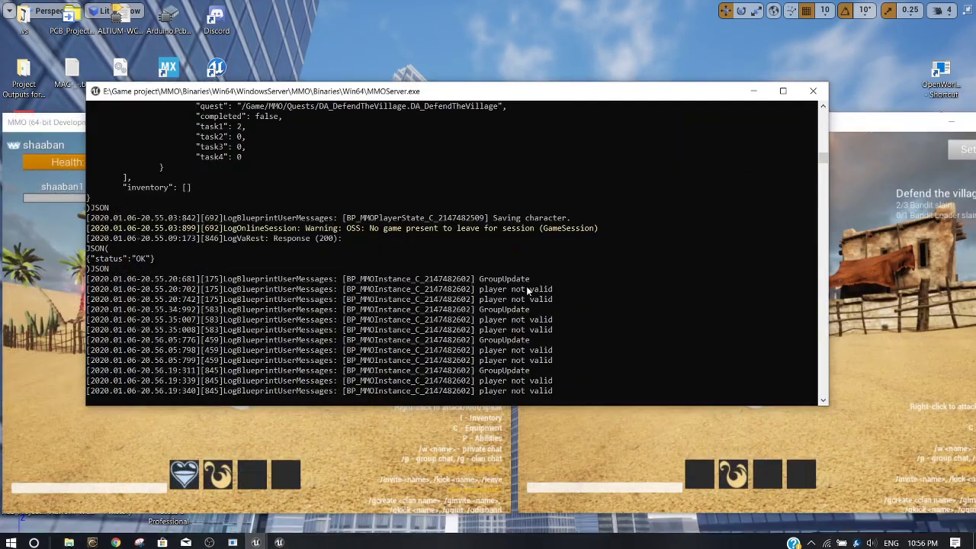
{"action": "scroll", "coordinate": [504, 344], "scroll_direction": "up", "scroll_amount": 10}
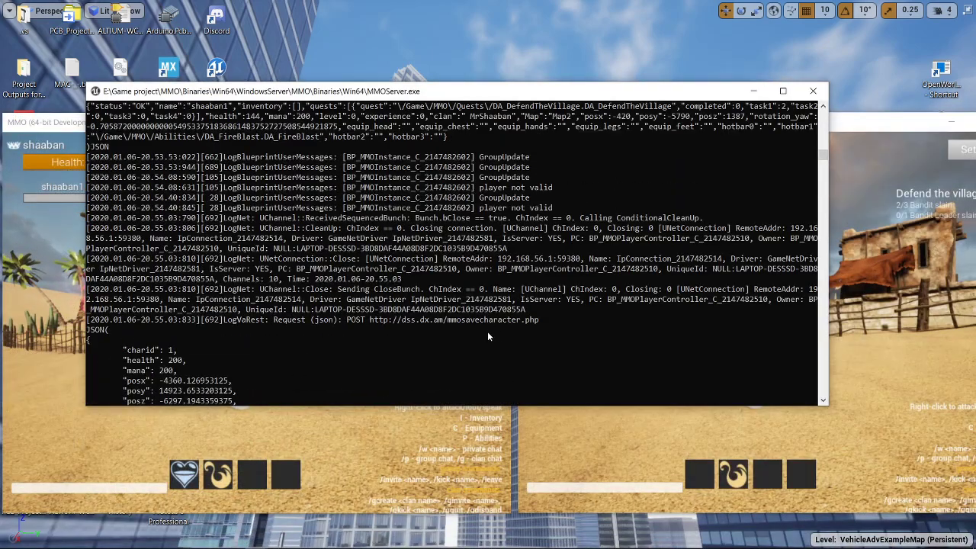
{"action": "scroll", "coordinate": [509, 298], "scroll_direction": "up", "scroll_amount": 10}
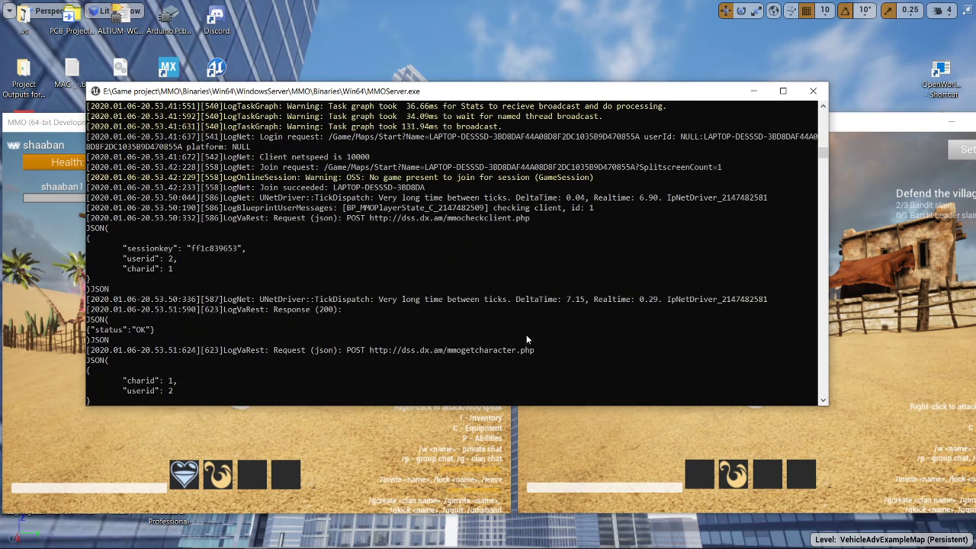
{"action": "scroll", "coordinate": [526, 275], "scroll_direction": "up", "scroll_amount": 4}
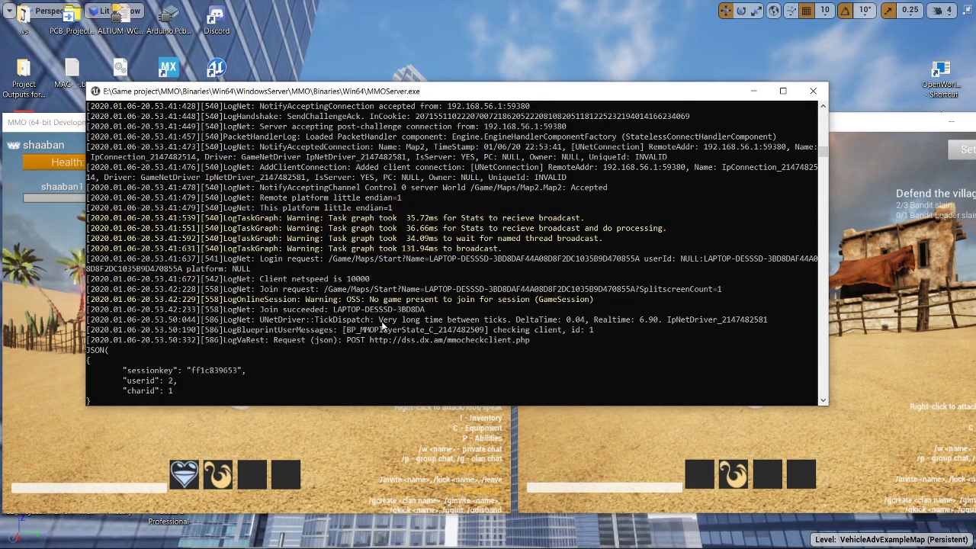
{"action": "scroll", "coordinate": [628, 304], "scroll_direction": "up", "scroll_amount": 2}
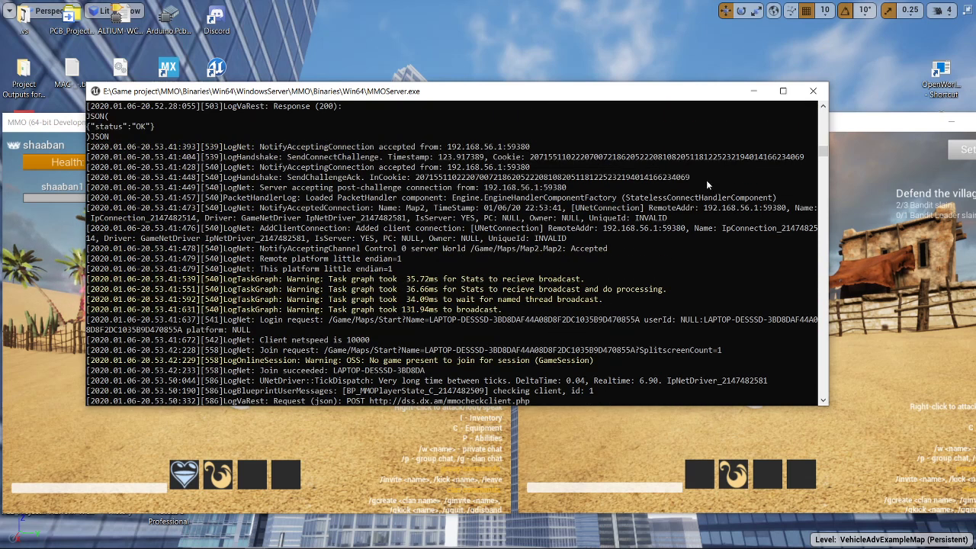
{"action": "left_click", "coordinate": [748, 92]}
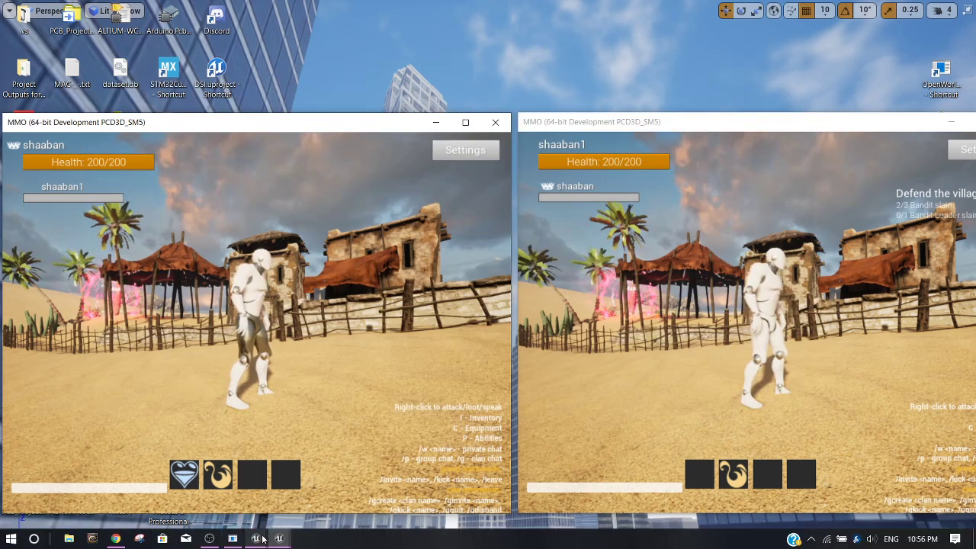
- Shut down the Map1 server on port 7779 with the OpenWorldServer console in view, and minimize the replacement server's console
{"action": "left_click", "coordinate": [291, 513]}
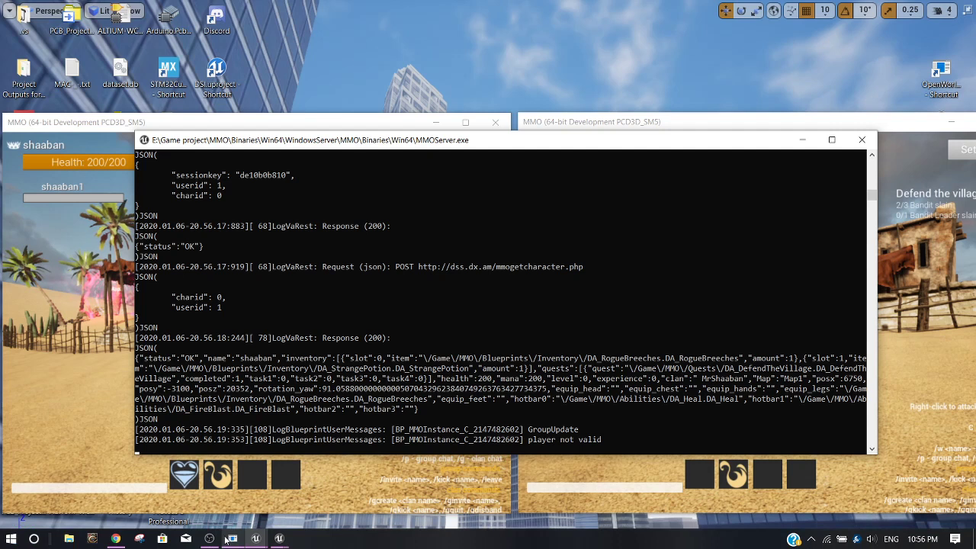
{"action": "mouse_move", "coordinate": [227, 540]}
{"action": "left_click", "coordinate": [226, 501]}
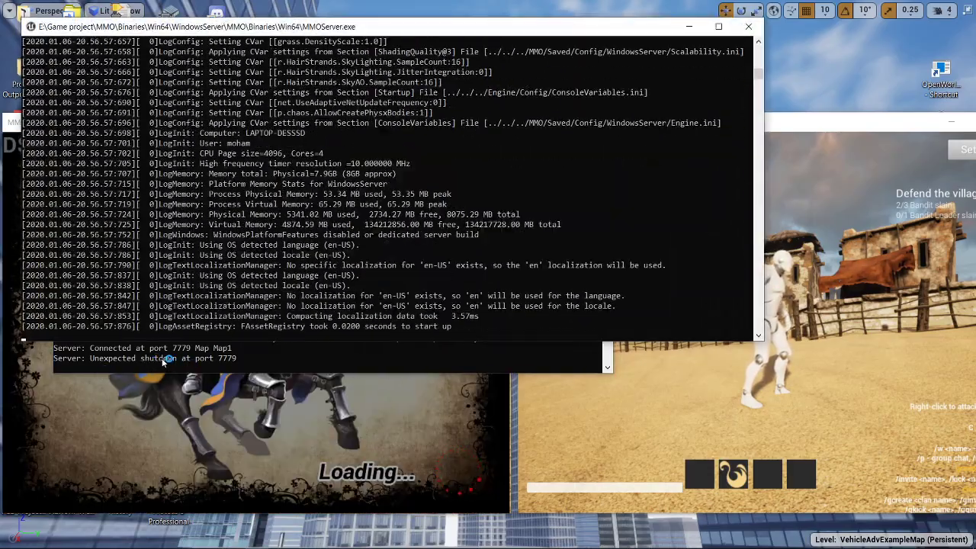
{"action": "left_click", "coordinate": [697, 26]}
{"action": "left_click", "coordinate": [395, 416]}
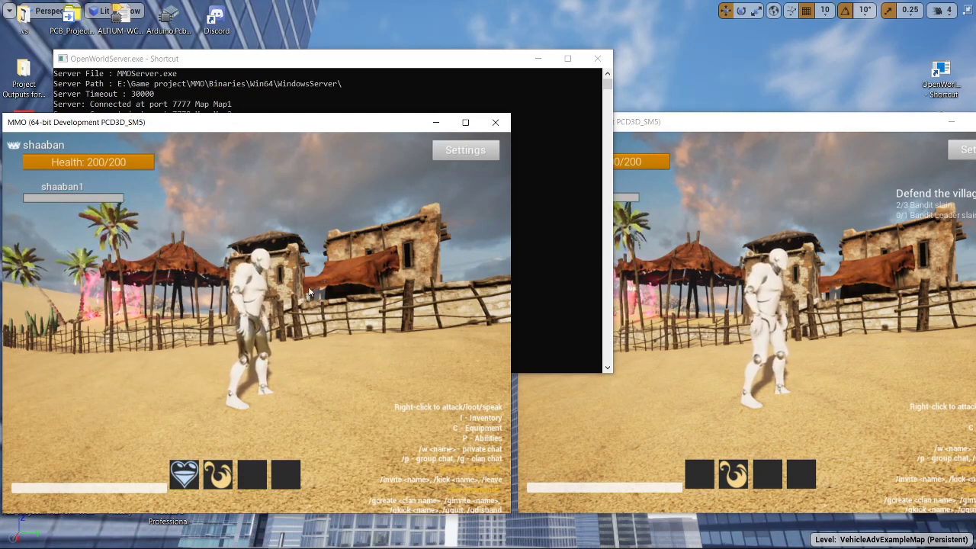
- Turn the first client's view toward the open desert and send "/hello" in the global chat
{"action": "left_click_drag", "start_coordinate": [308, 292], "coordinate": [98, 328]}
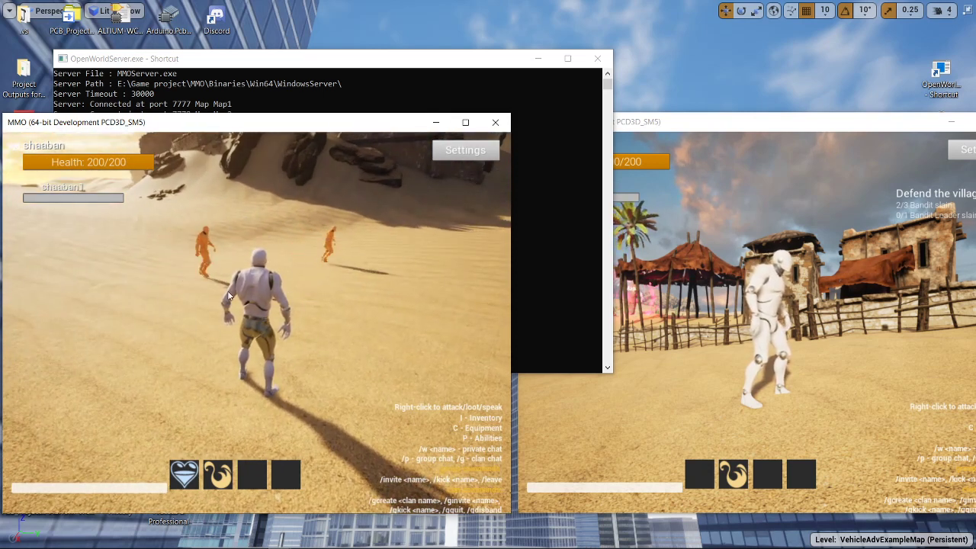
{"action": "left_click", "coordinate": [831, 334]}
{"action": "left_click", "coordinate": [113, 485]}
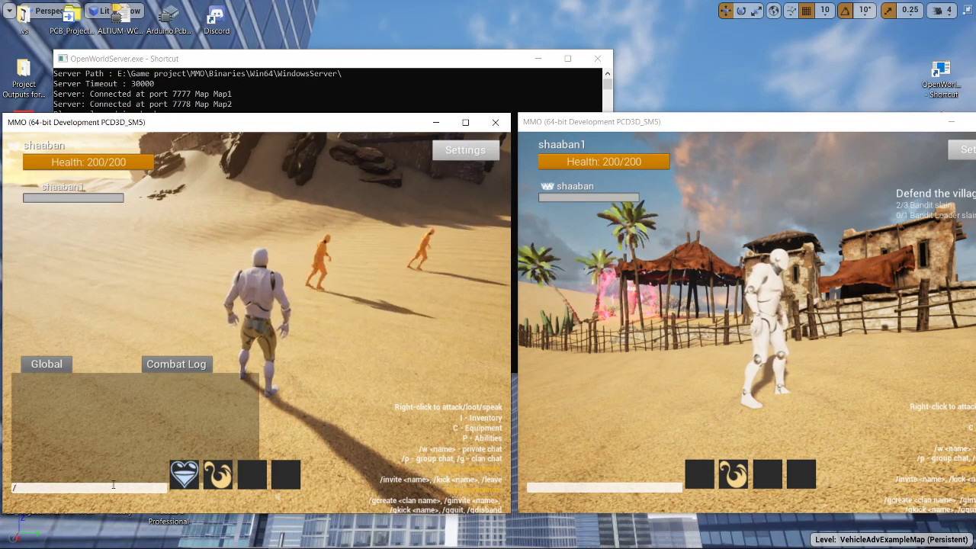
{"action": "type", "text": "/hel"}
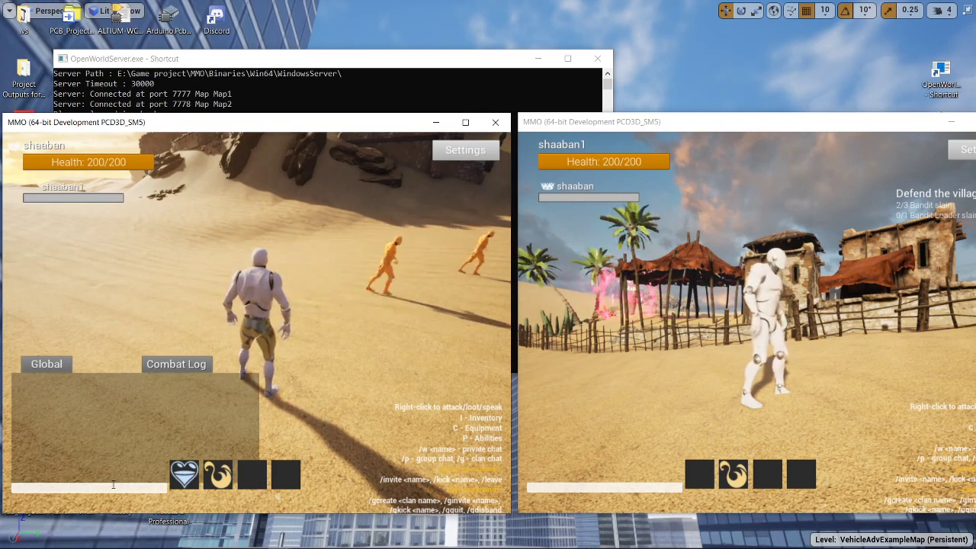
{"action": "type", "text": "lo"}
{"action": "key", "text": "Return"}
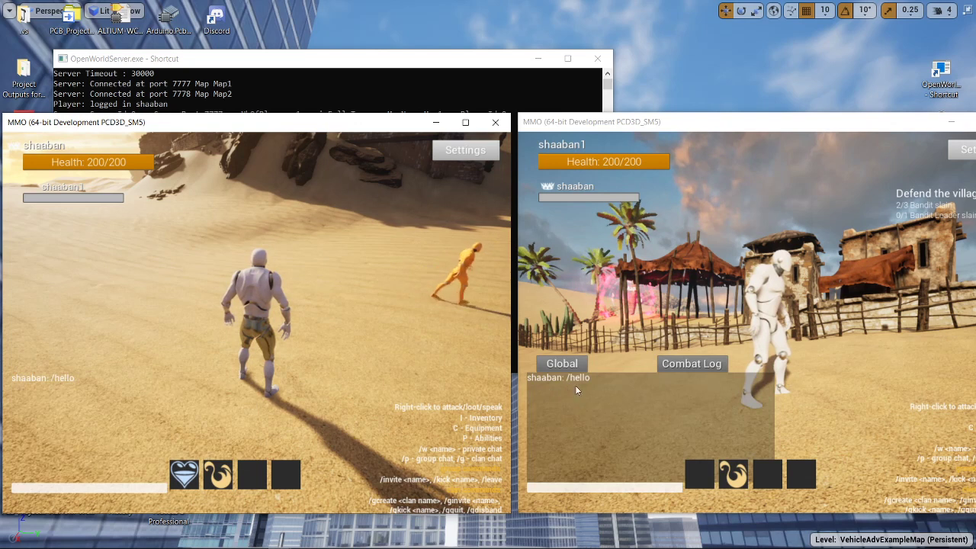
- Send "hello" to the group chat from the first client with the /p command and check the second client's chat
{"action": "left_click", "coordinate": [100, 491]}
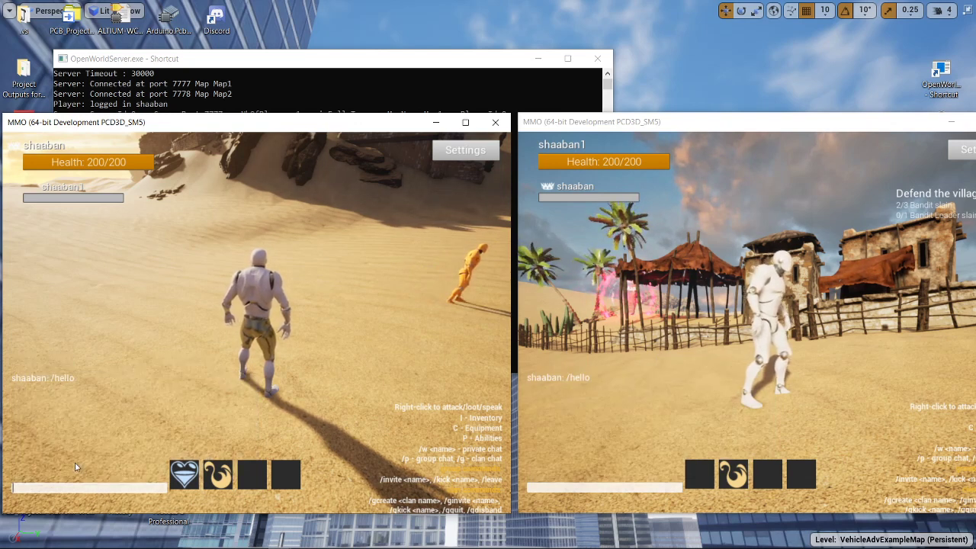
{"action": "type", "text": "/p hel"}
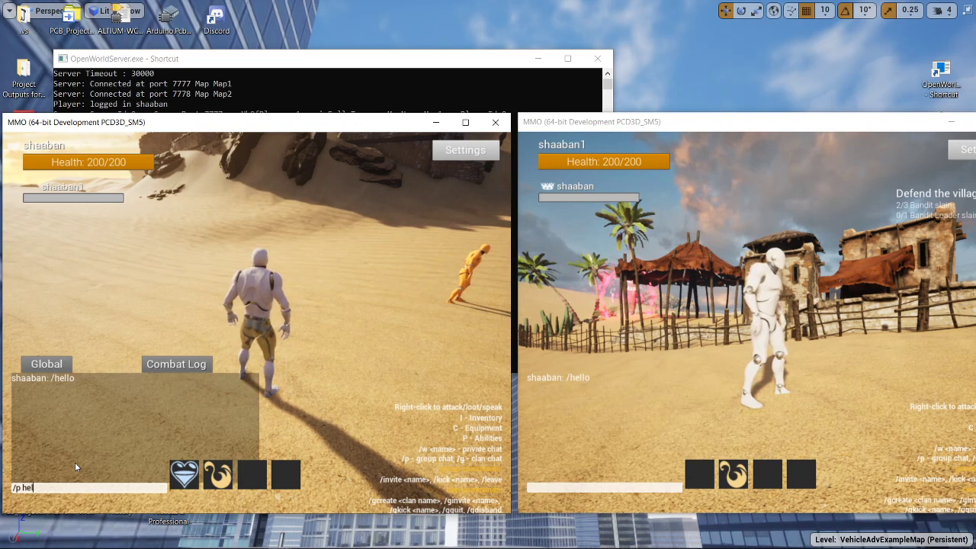
{"action": "type", "text": "lo"}
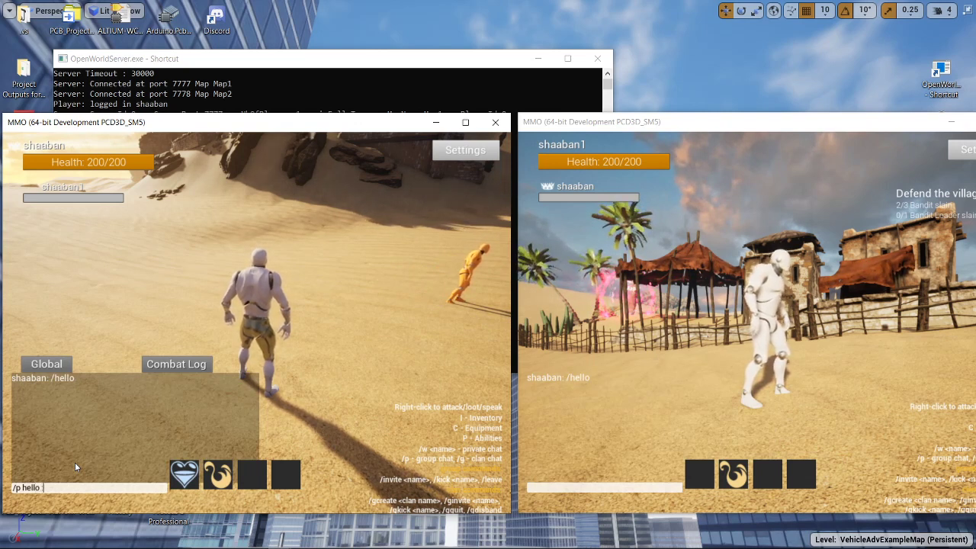
{"action": "key", "text": "Return"}
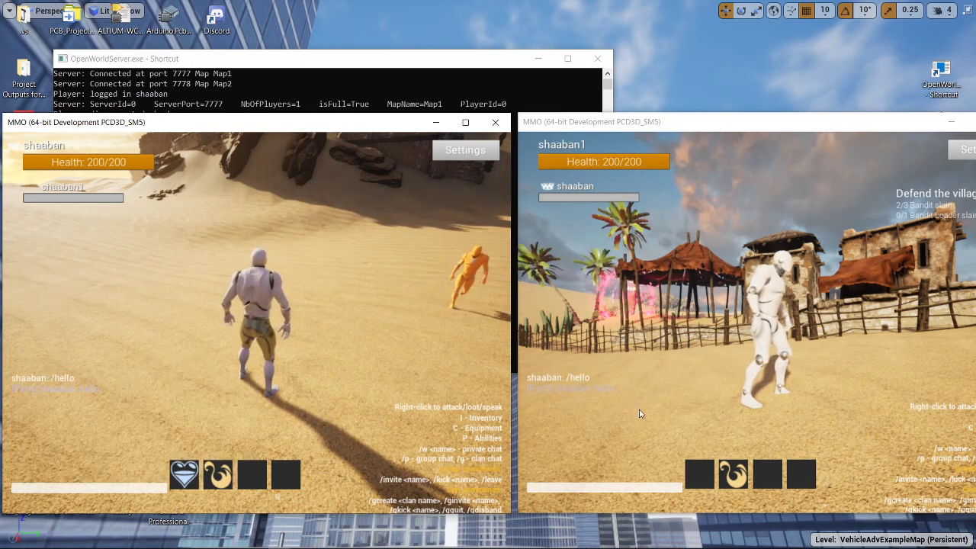
{"action": "mouse_move", "coordinate": [568, 386]}
- Send "hello :)" to the clan chat from the first client with the /g command
{"action": "mouse_move", "coordinate": [99, 483]}
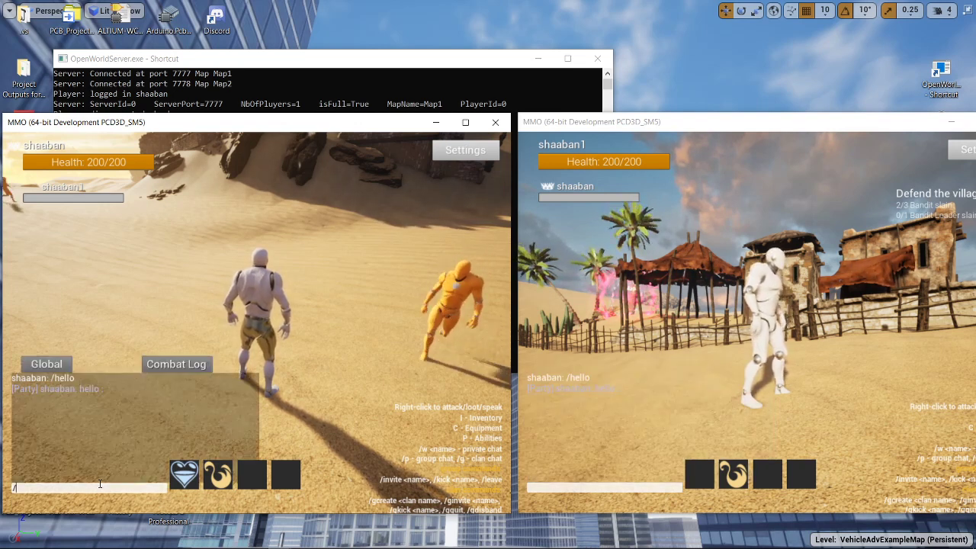
{"action": "type", "text": "/"}
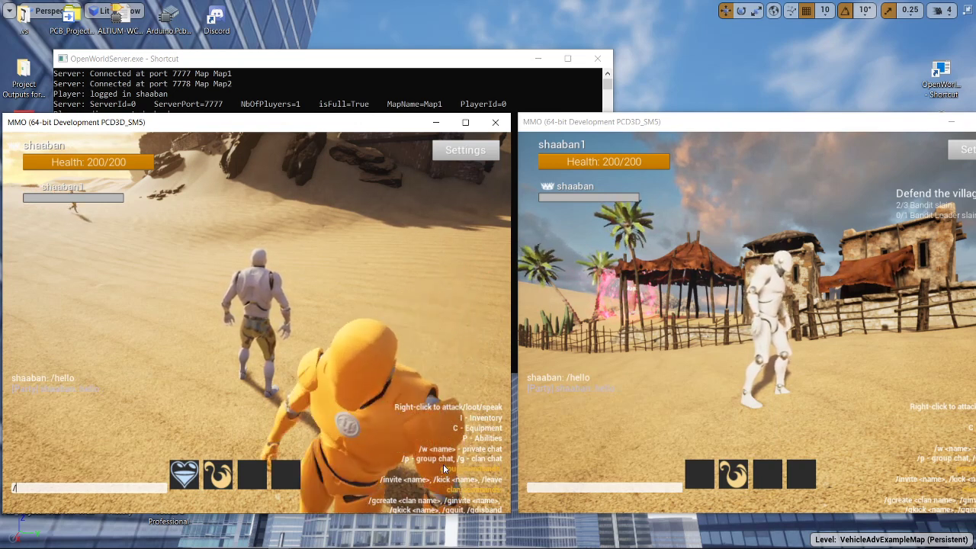
{"action": "type", "text": "g"}
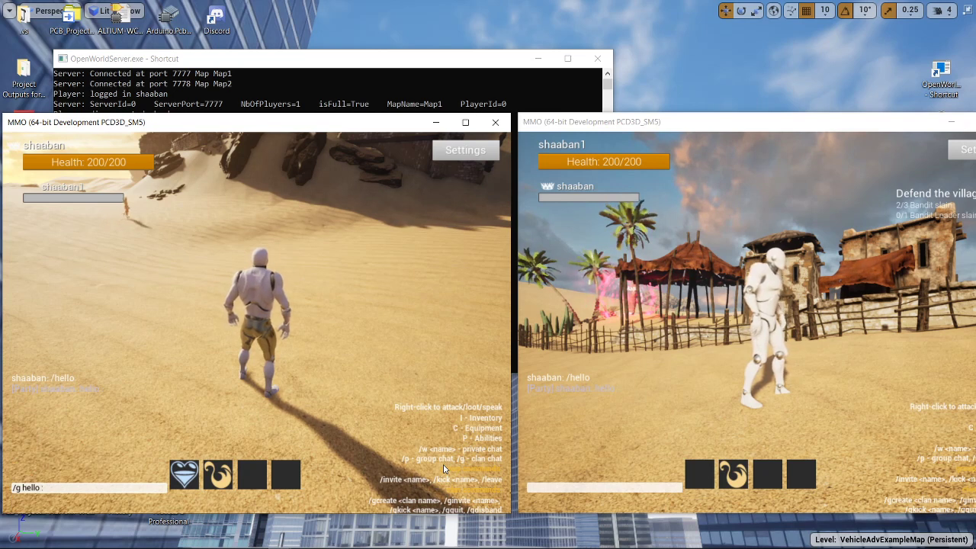
{"action": "type", "text": " hello :)"}
{"action": "key", "text": "Return"}
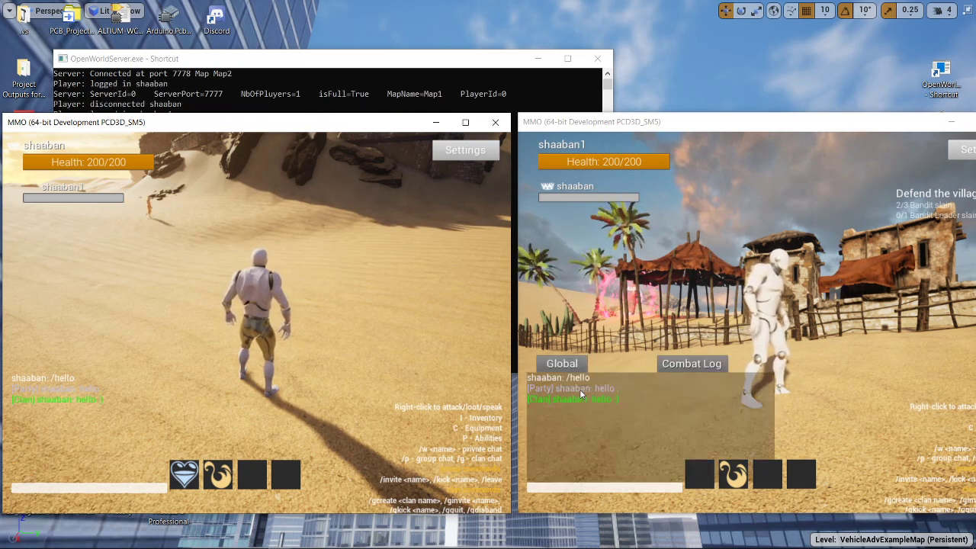